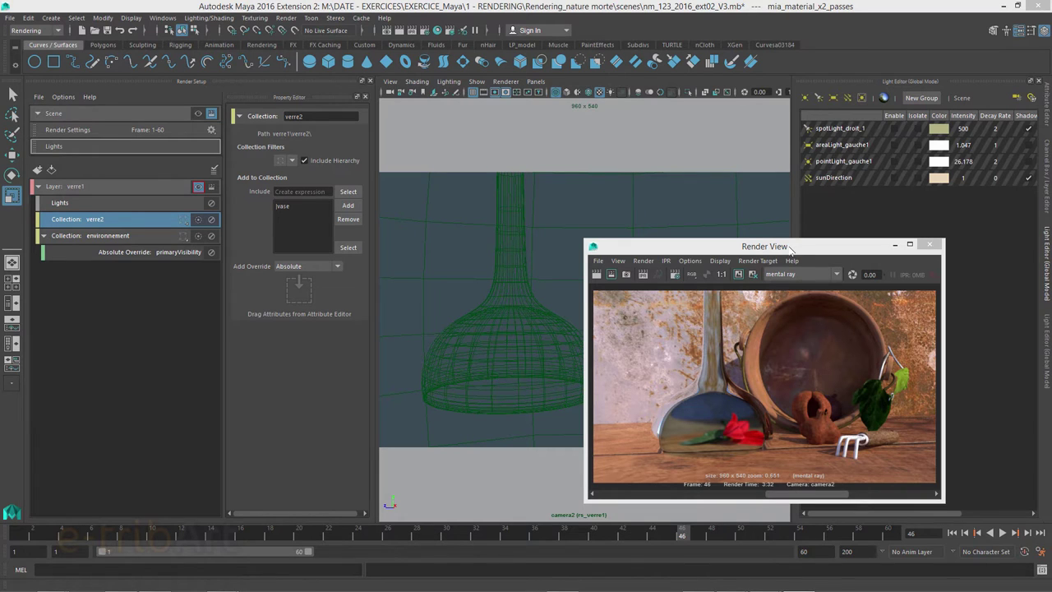
left_click(806, 495)
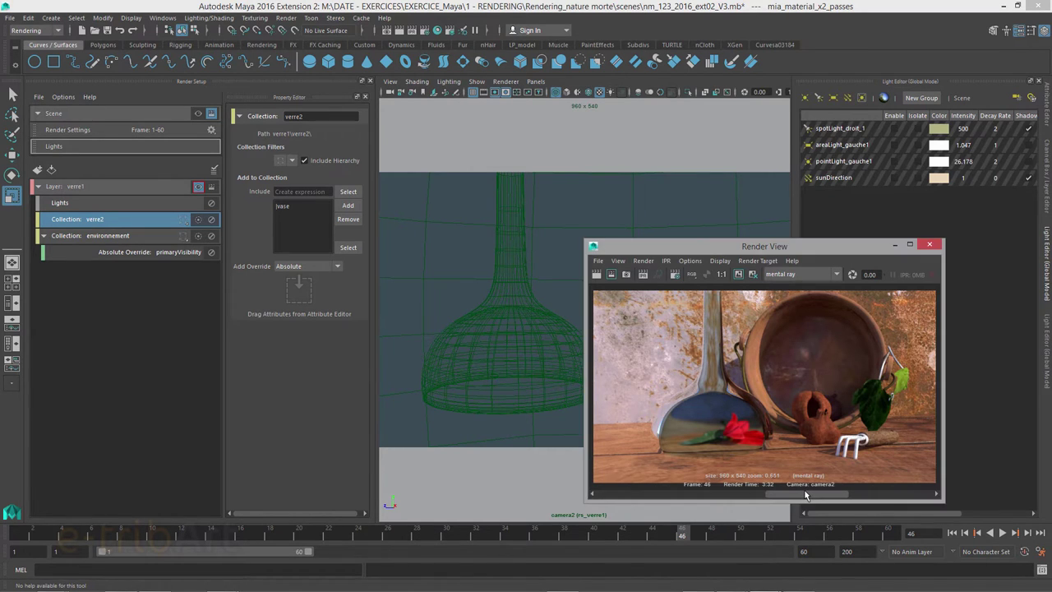
left_click_drag(806, 495, 737, 502)
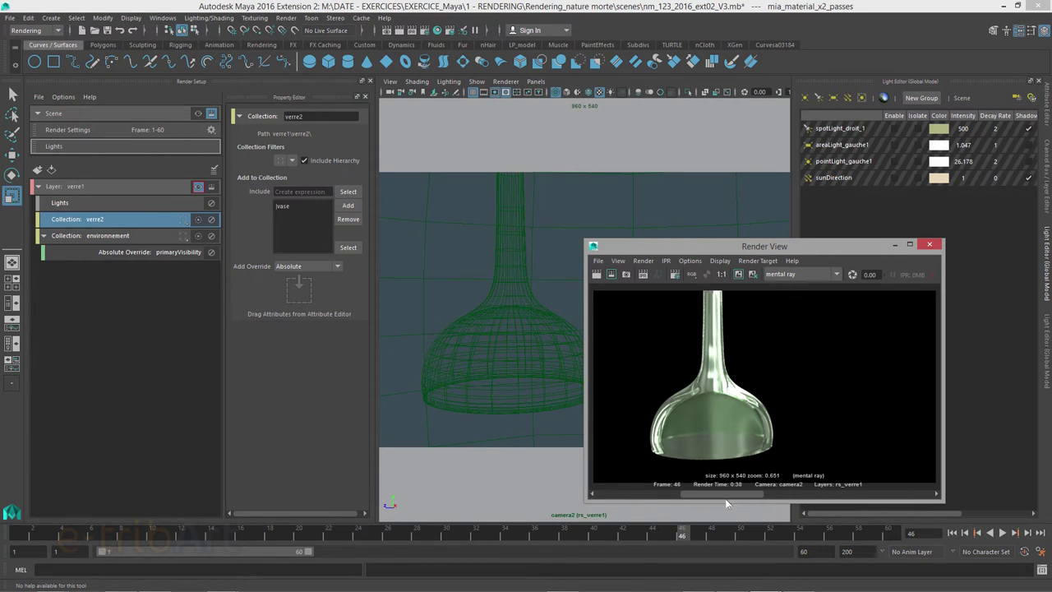
left_click_drag(727, 496, 810, 496)
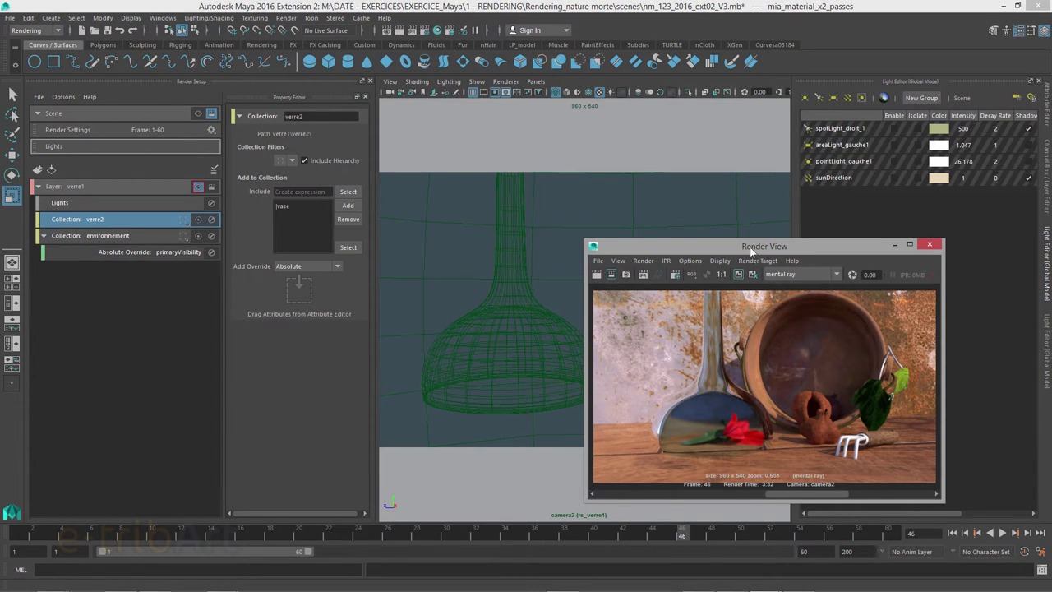
mouse_move(750, 251)
left_mouse_down()
mouse_move(783, 238)
mouse_move(752, 256)
left_mouse_up()
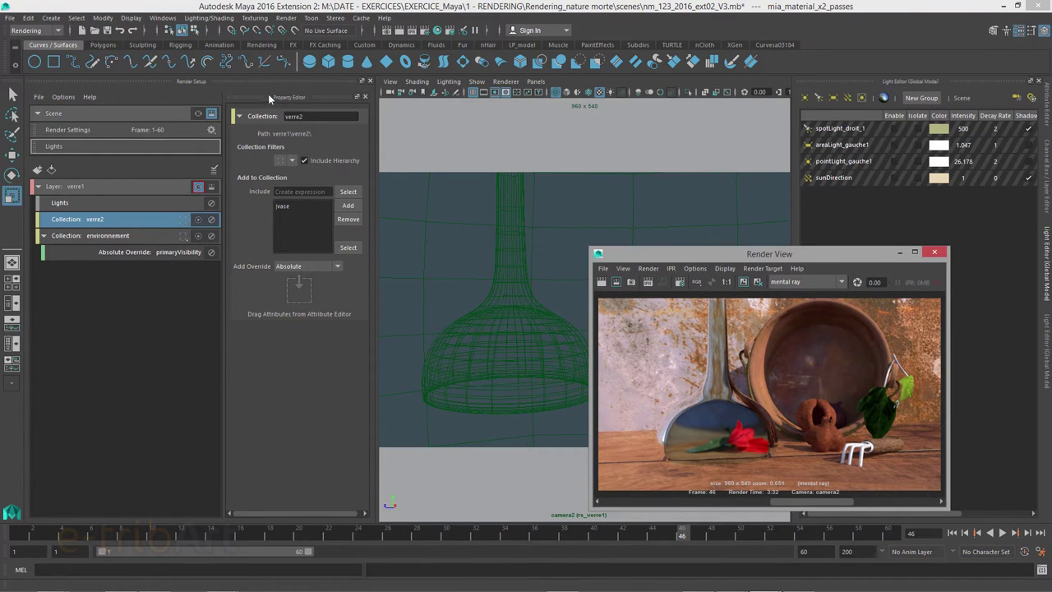
left_click(166, 22)
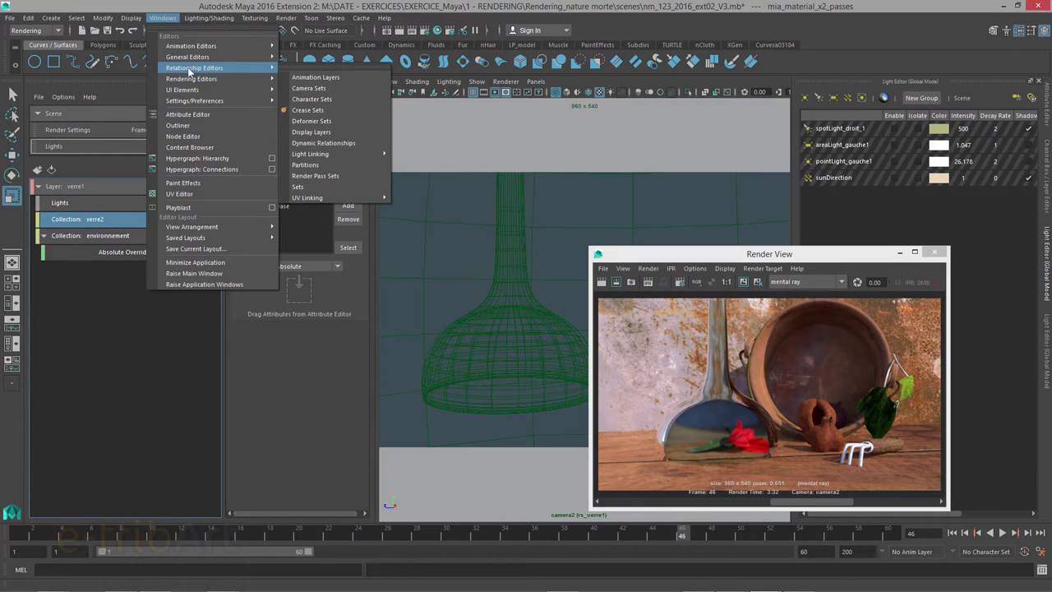
mouse_move(191, 79)
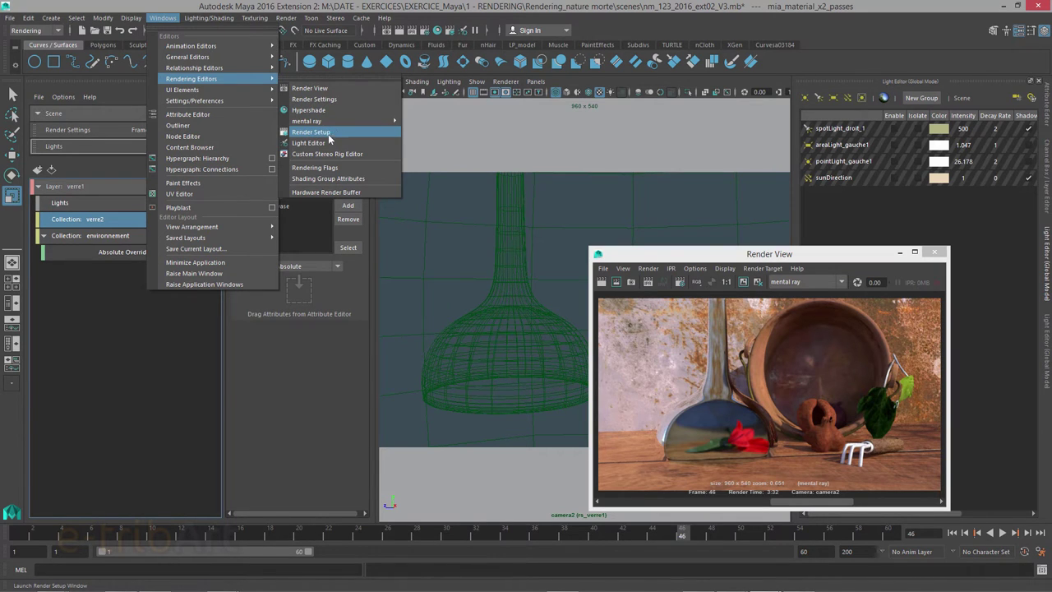
left_click(643, 13)
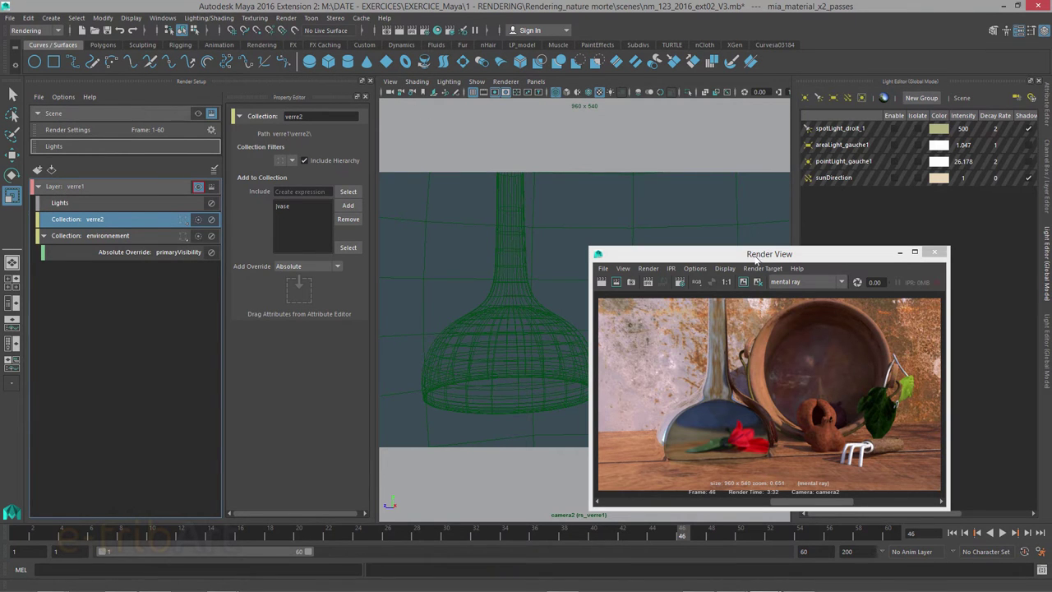
mouse_move(756, 257)
left_mouse_down()
mouse_move(779, 240)
mouse_move(752, 252)
left_mouse_up()
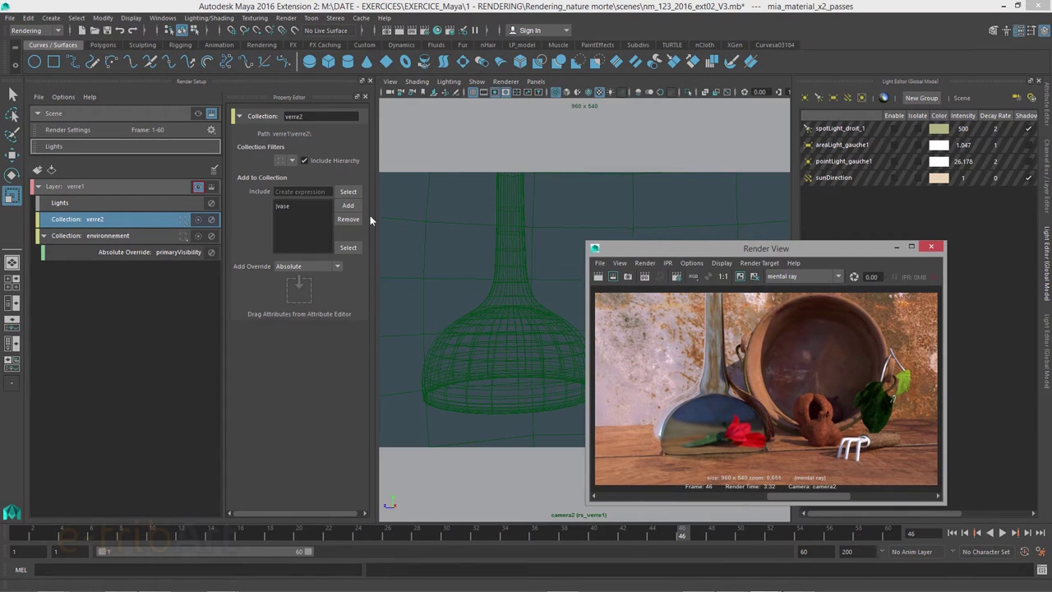
Step: Delete the verre1 render layer, then select the bowl in the viewport
right_click(65, 188)
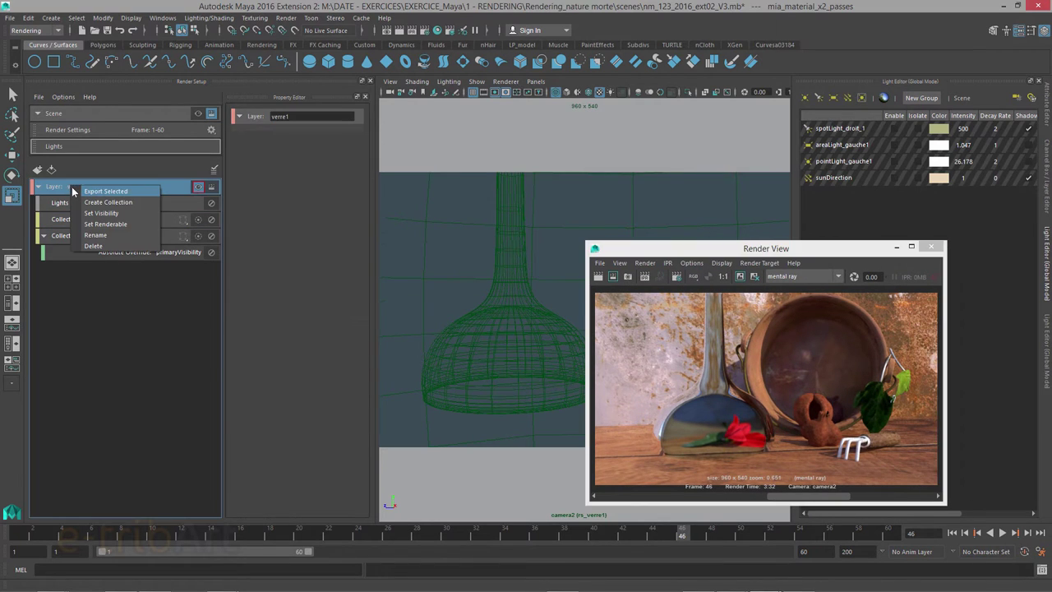
left_click(96, 244)
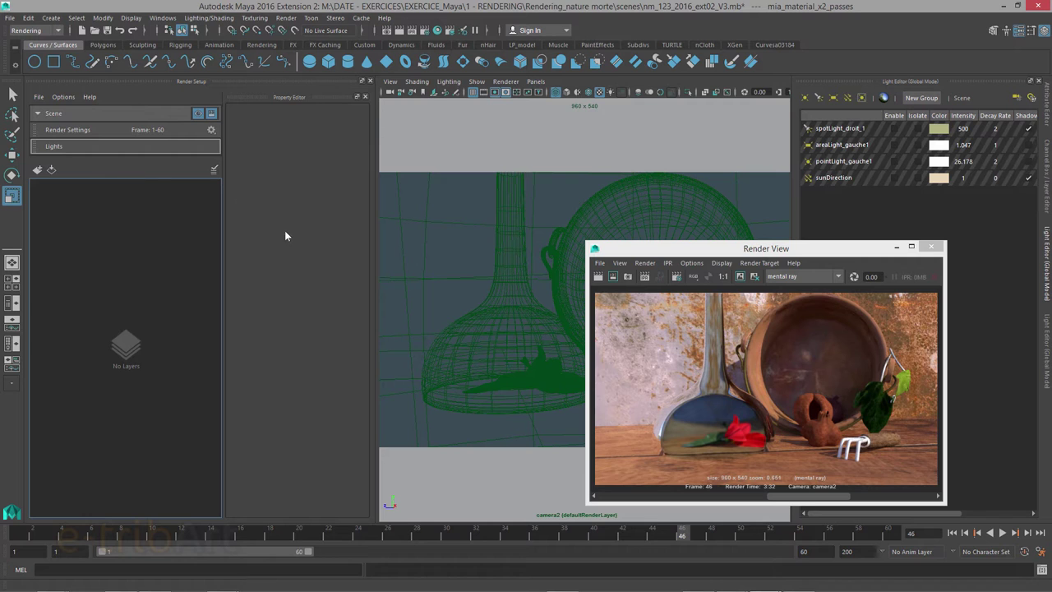
left_click_drag(647, 250, 660, 245)
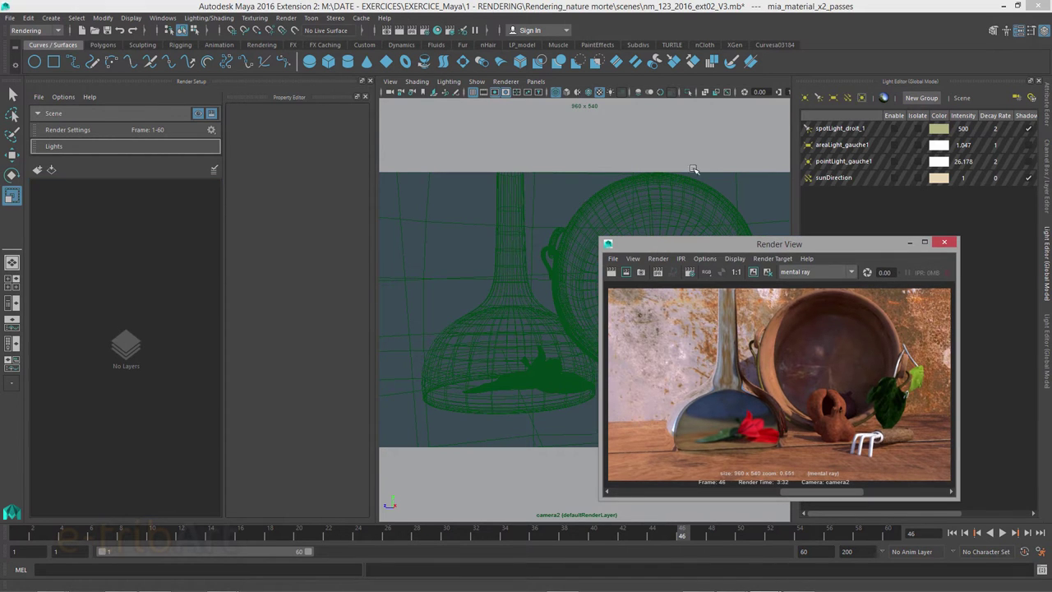
left_click(663, 200)
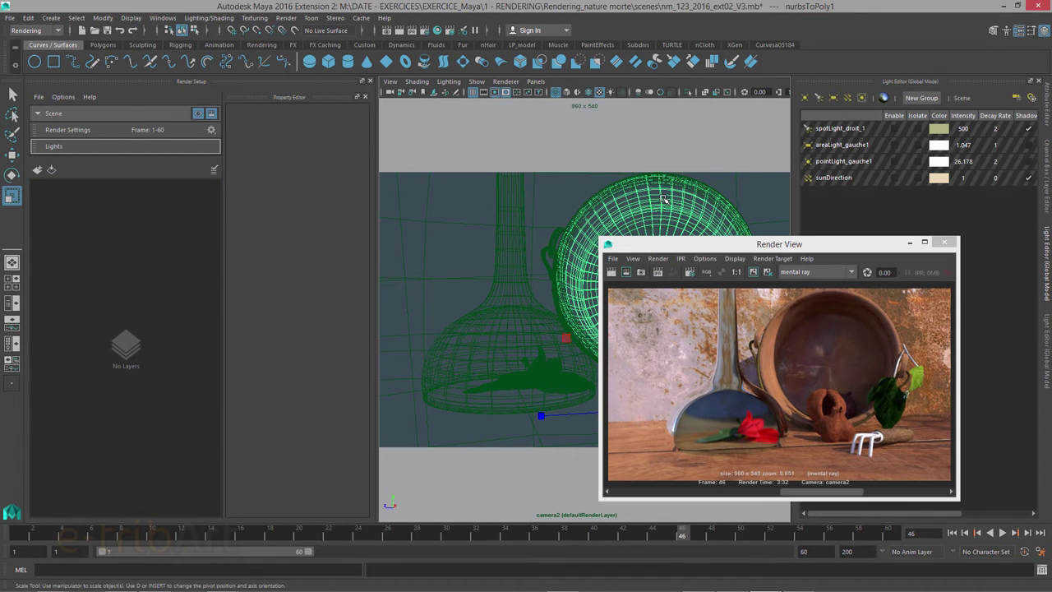
Step: Switch the viewport to textured shading, select the backdrop wall plane and move the Render View aside
key("5")
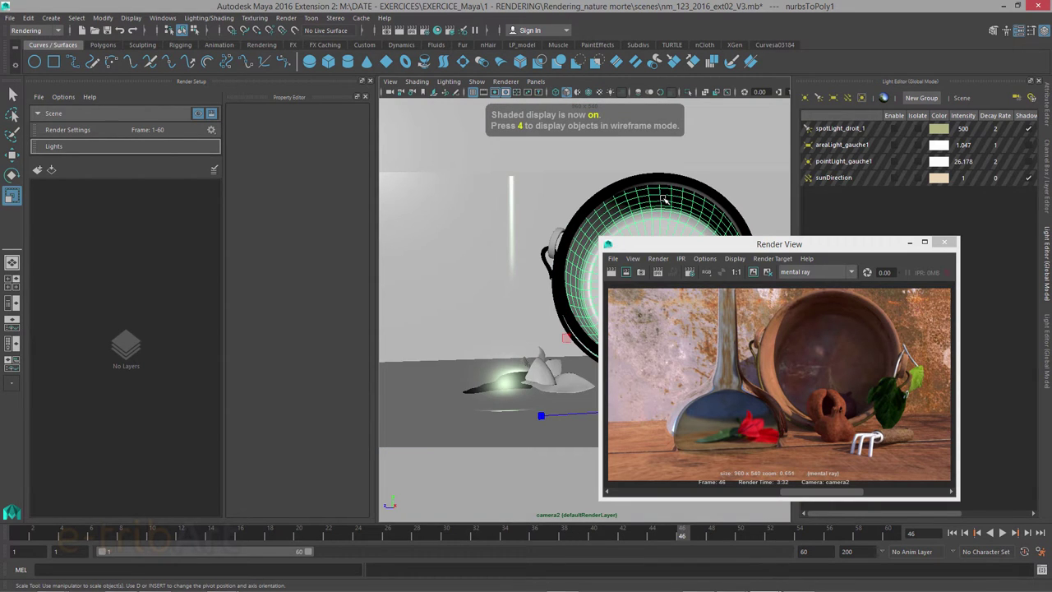
key("6")
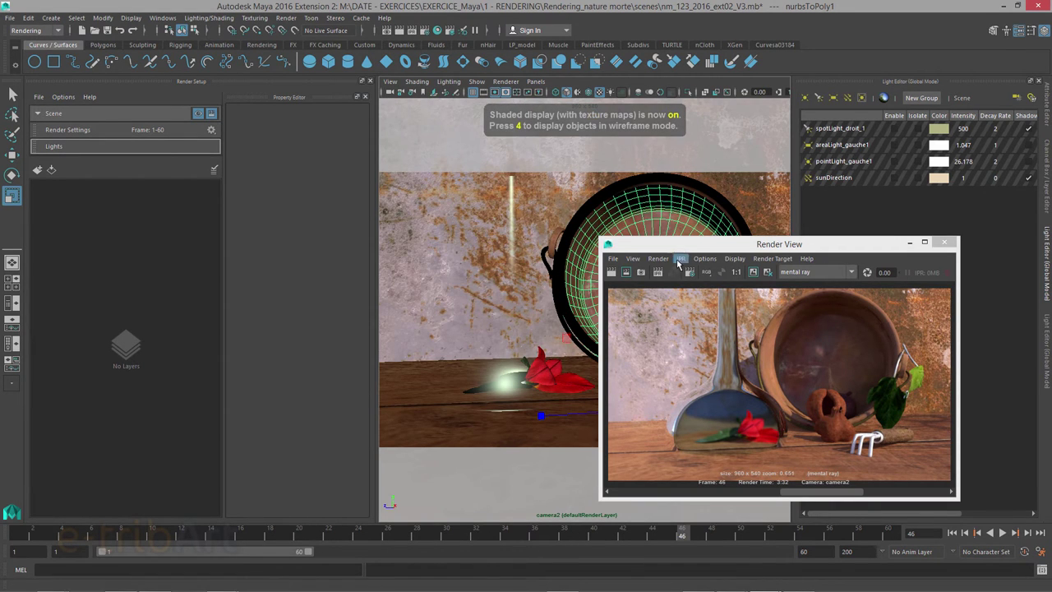
left_click(741, 201)
mouse_move(719, 247)
left_mouse_down()
mouse_move(856, 295)
mouse_move(377, 504)
left_mouse_up()
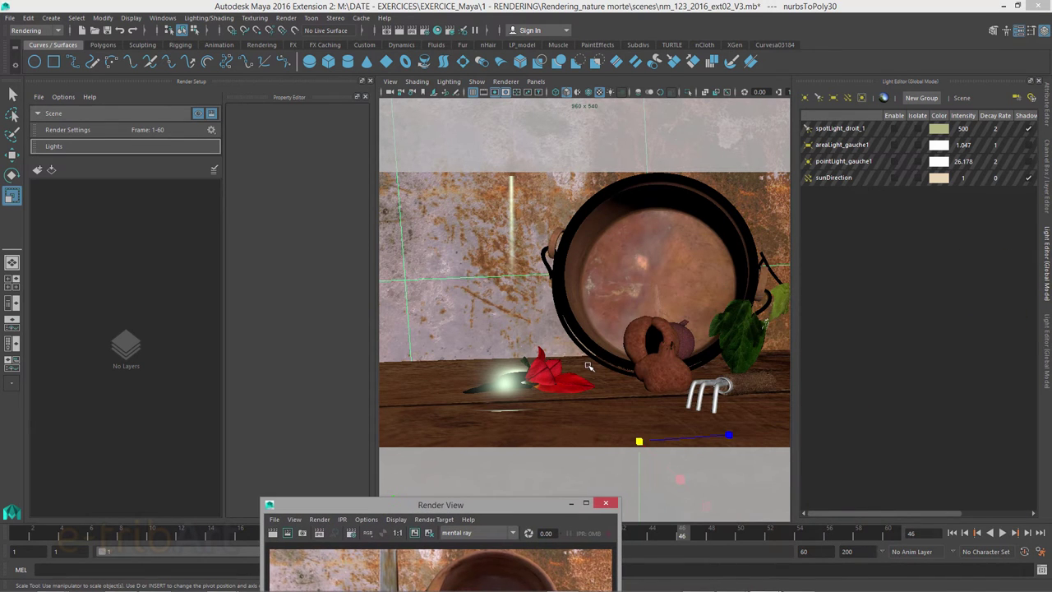
mouse_move(487, 509)
left_mouse_down()
mouse_move(526, 499)
mouse_move(628, 216)
mouse_move(767, 269)
left_mouse_up()
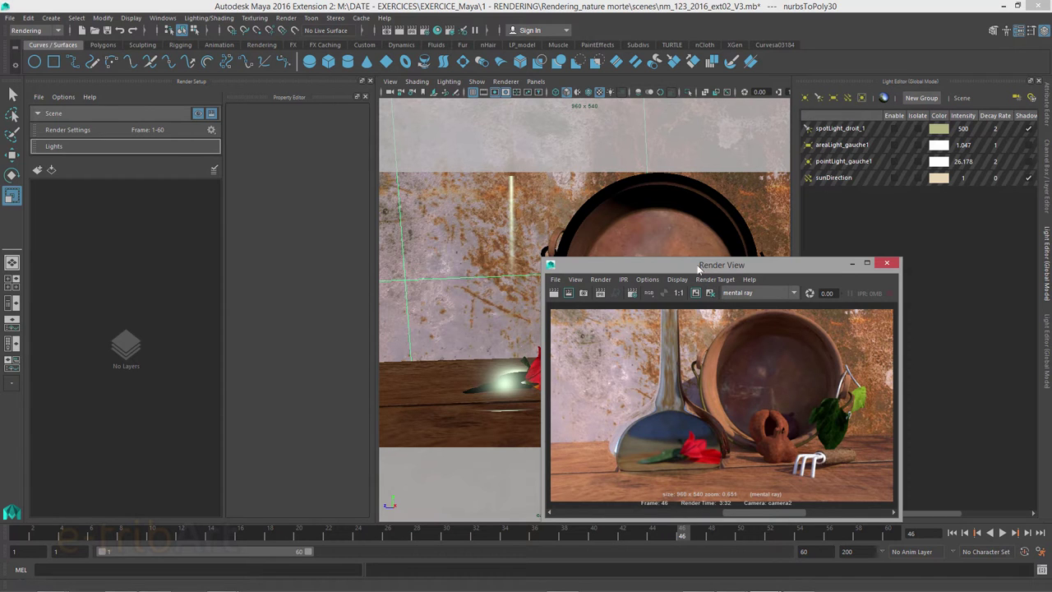
left_click_drag(699, 268, 732, 258)
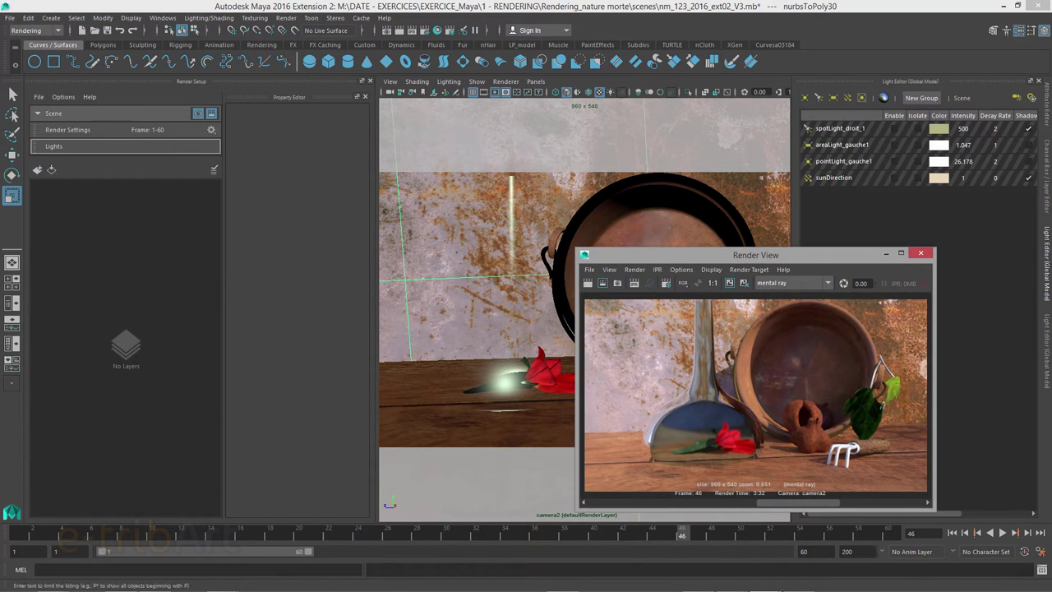
left_click_drag(808, 257, 676, 207)
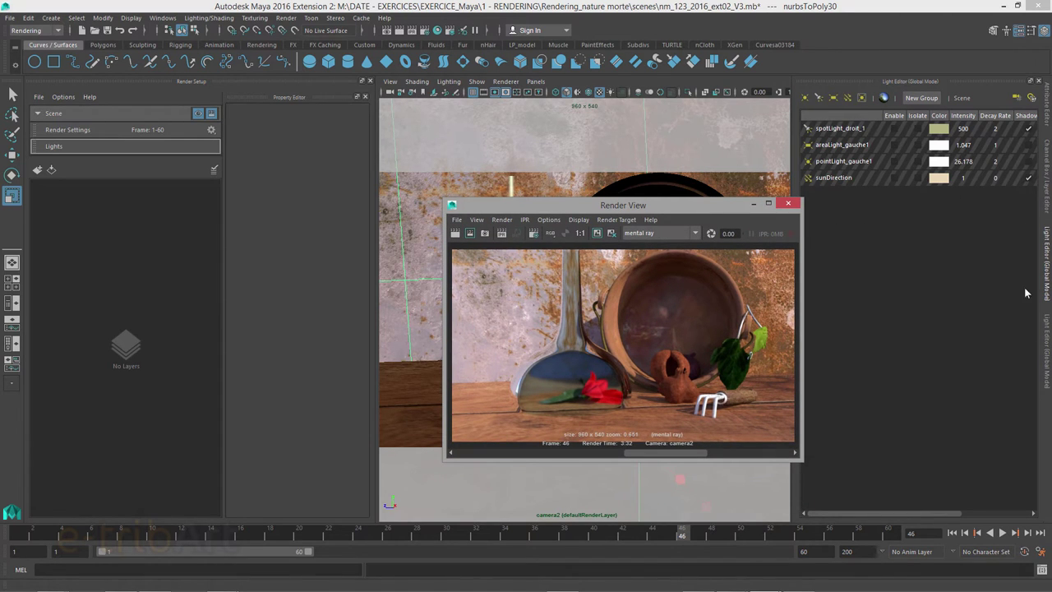
Step: Swap the Light Editor for the Channel Box / Layer Editor listing layer1, elements_ombres and L_rose–L_vase
left_click(1032, 31)
left_click(1032, 32)
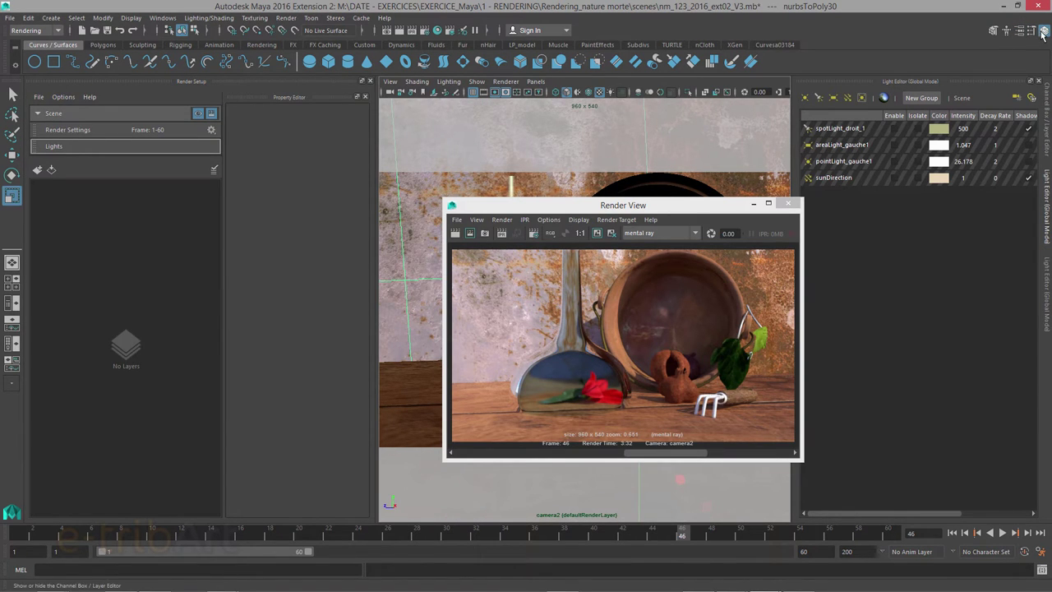
left_click(1043, 33)
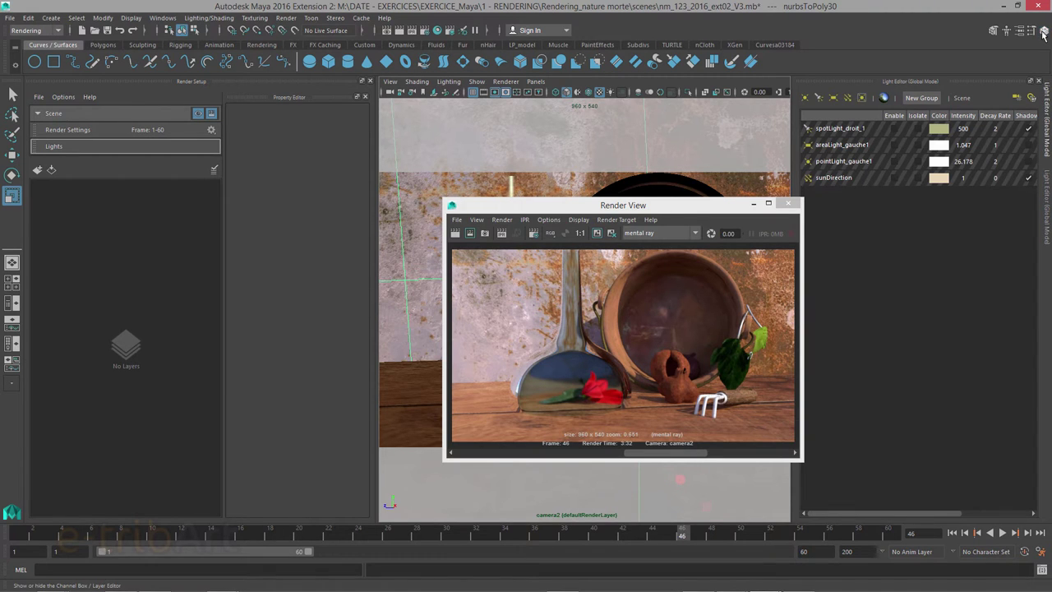
left_click(1043, 33)
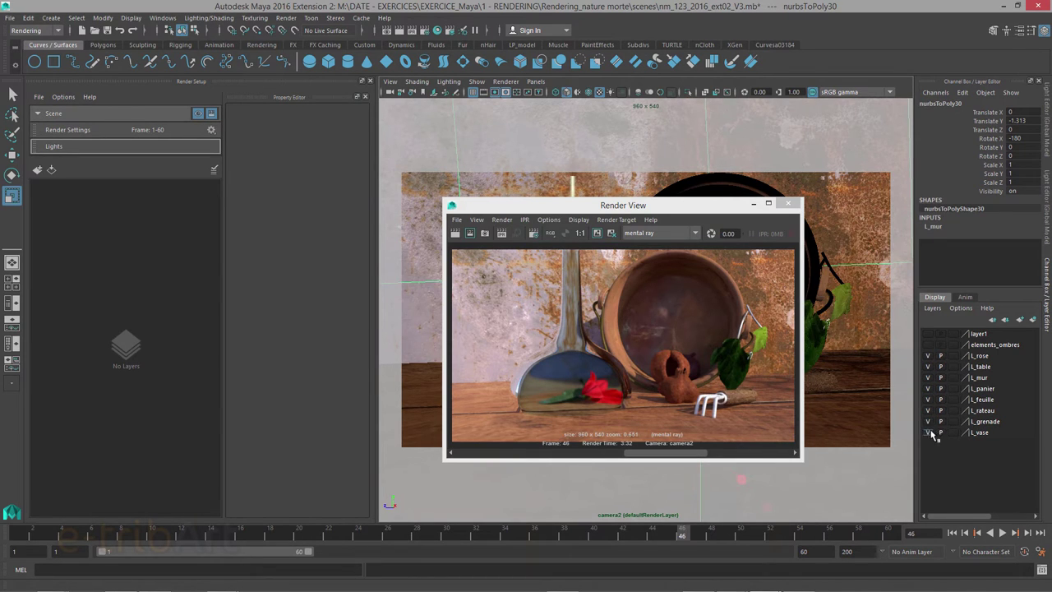
Step: Render the camera2 still life again and settle the Render View beside the Render Setup panel
left_click_drag(641, 205, 626, 338)
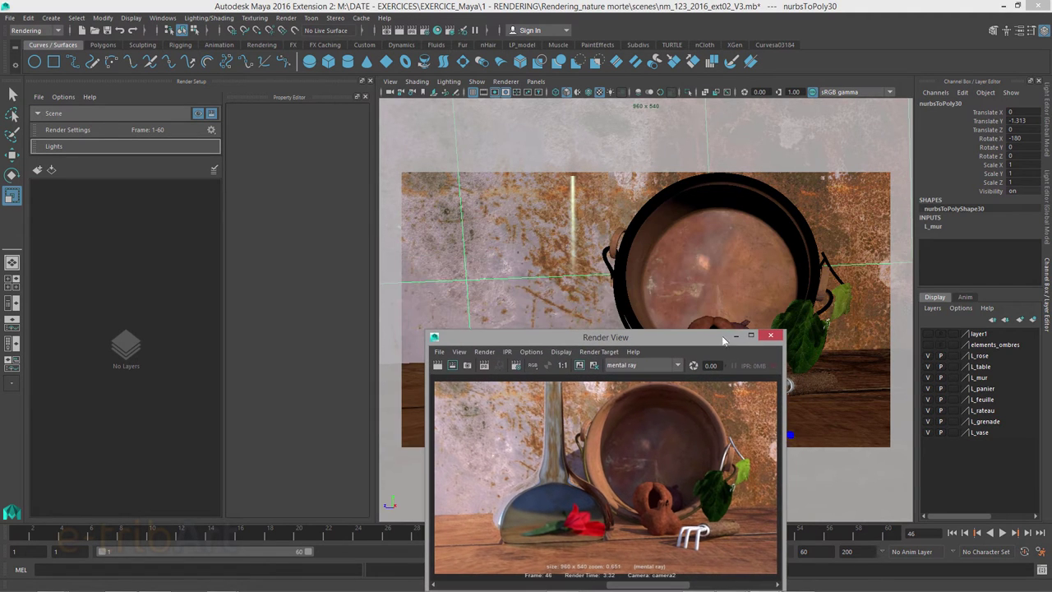
left_click(929, 389)
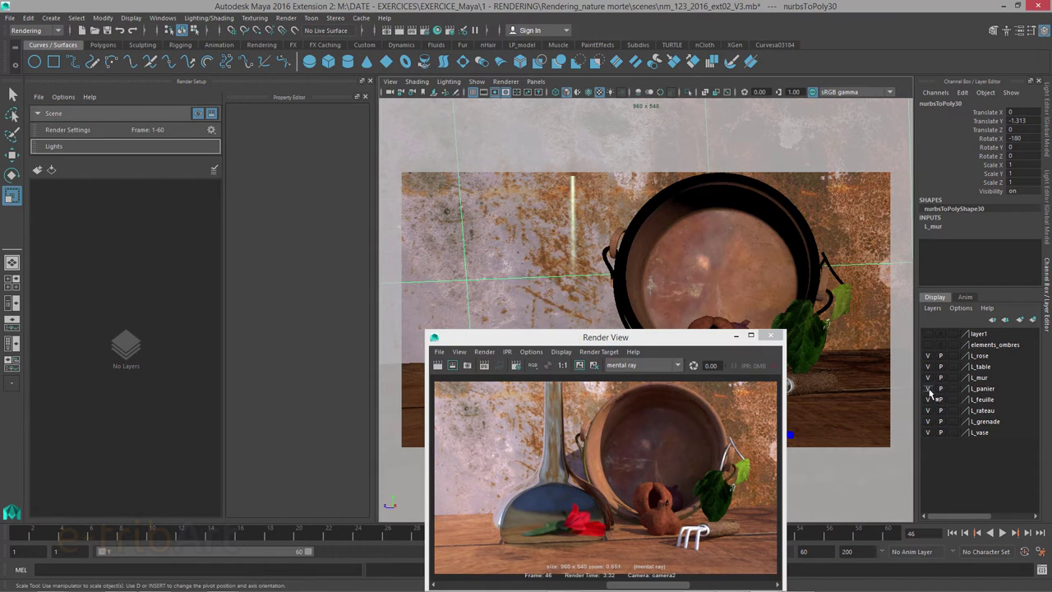
left_click_drag(690, 343, 794, 247)
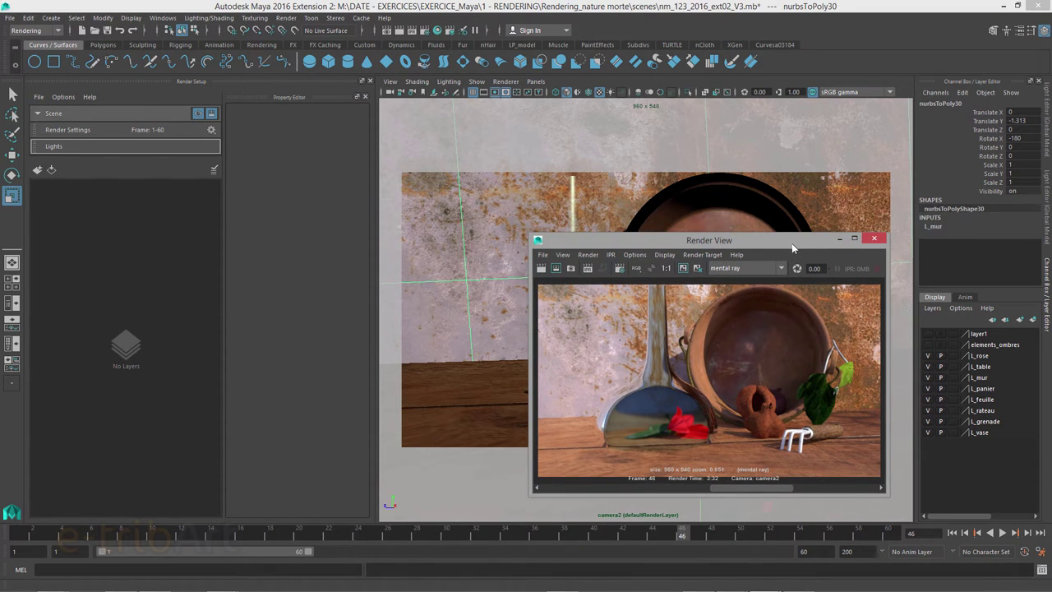
left_click_drag(794, 246, 682, 239)
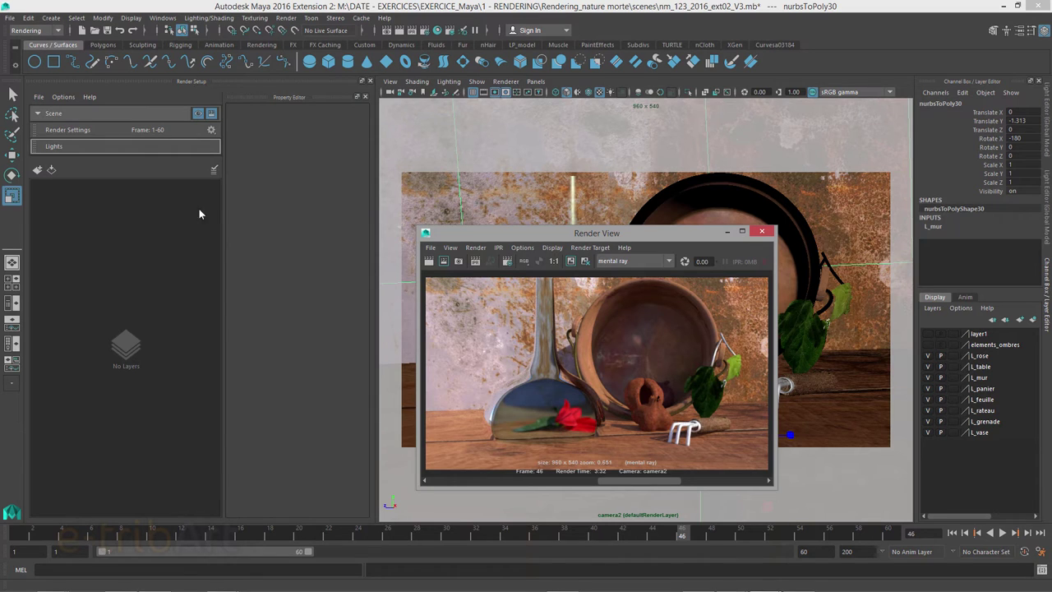
mouse_move(539, 236)
left_mouse_down()
mouse_move(499, 208)
mouse_move(577, 207)
left_mouse_up()
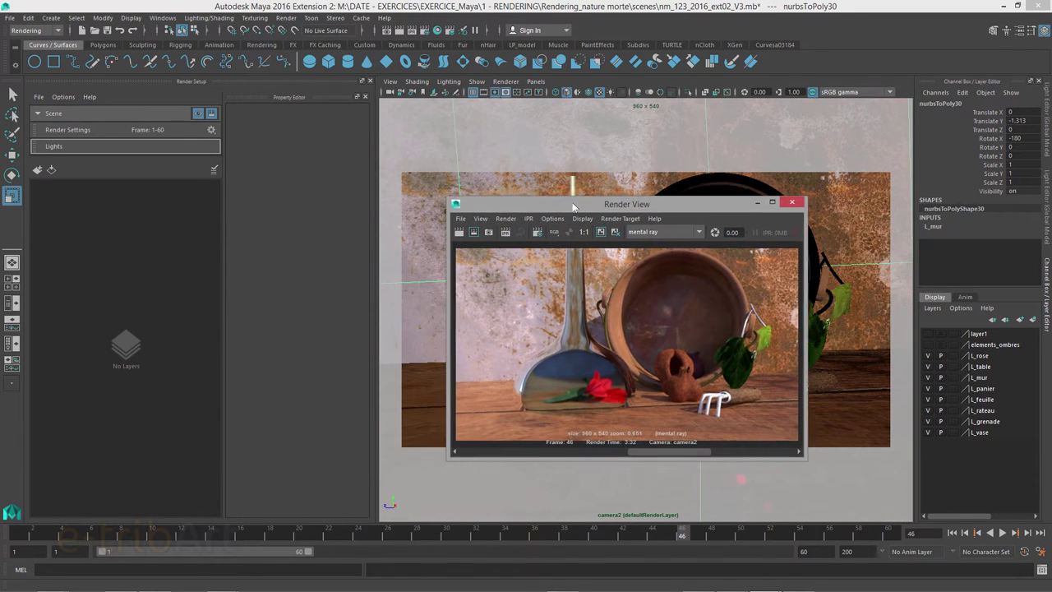
left_click_drag(647, 453, 542, 450)
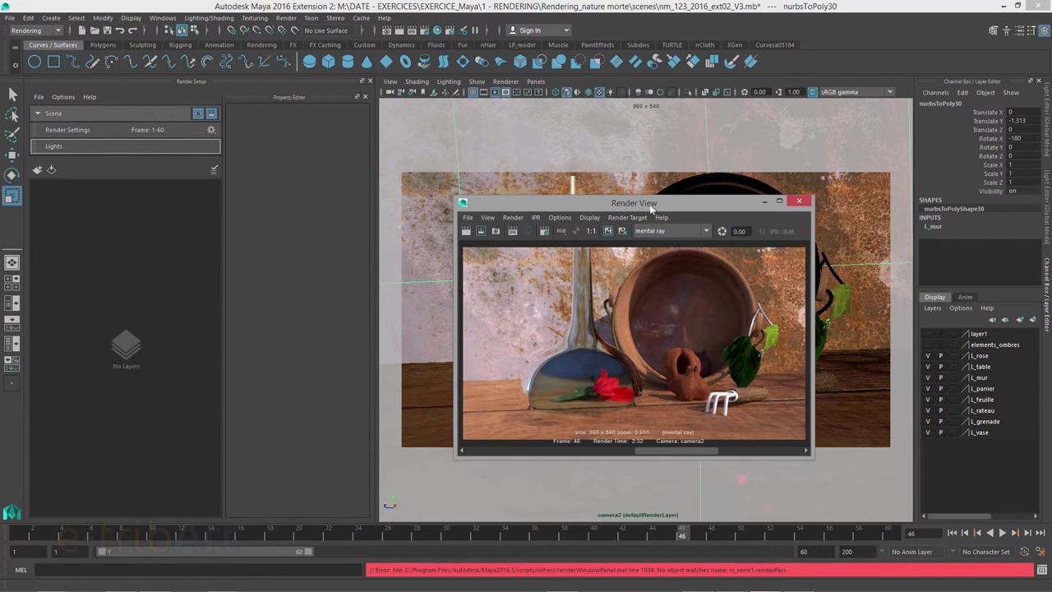
mouse_move(652, 204)
left_mouse_down()
mouse_move(561, 261)
mouse_move(607, 243)
left_mouse_up()
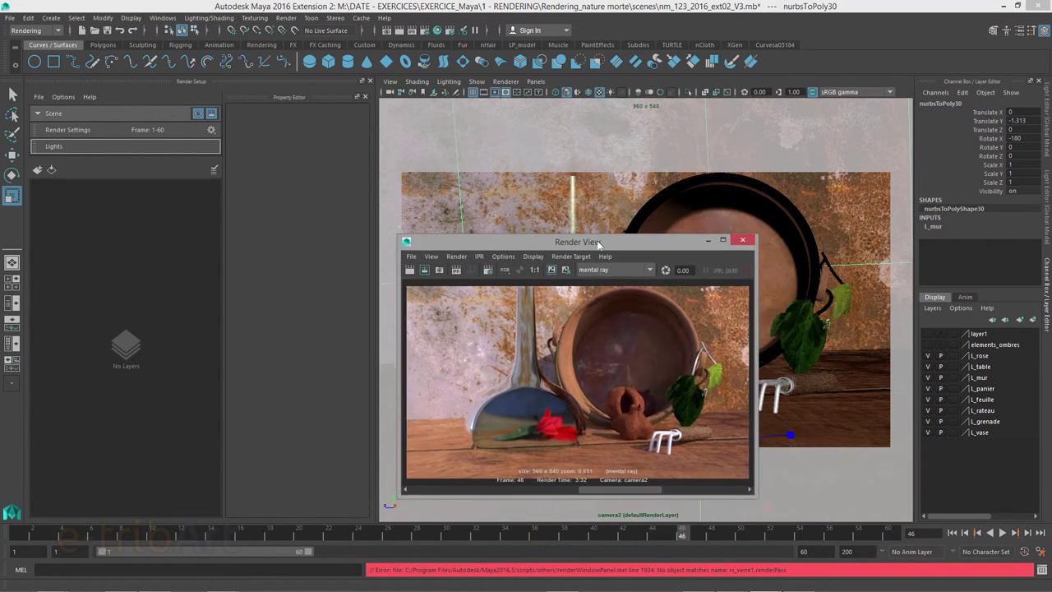
left_click_drag(450, 249, 474, 253)
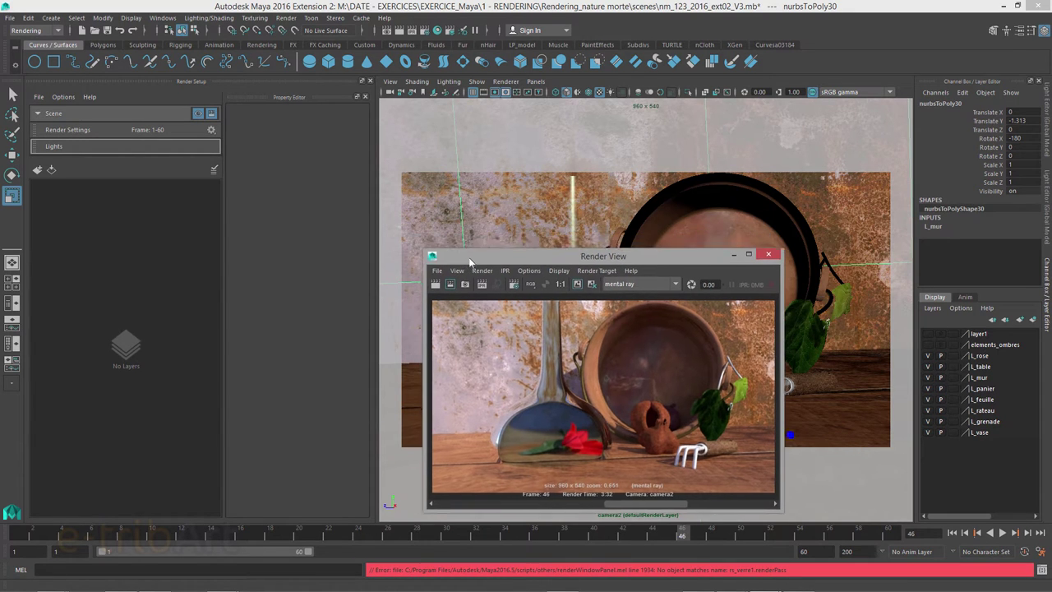
Step: Add a render layer and rename renderSetupLayer1 to Rendu_verre_seul
left_click(37, 170)
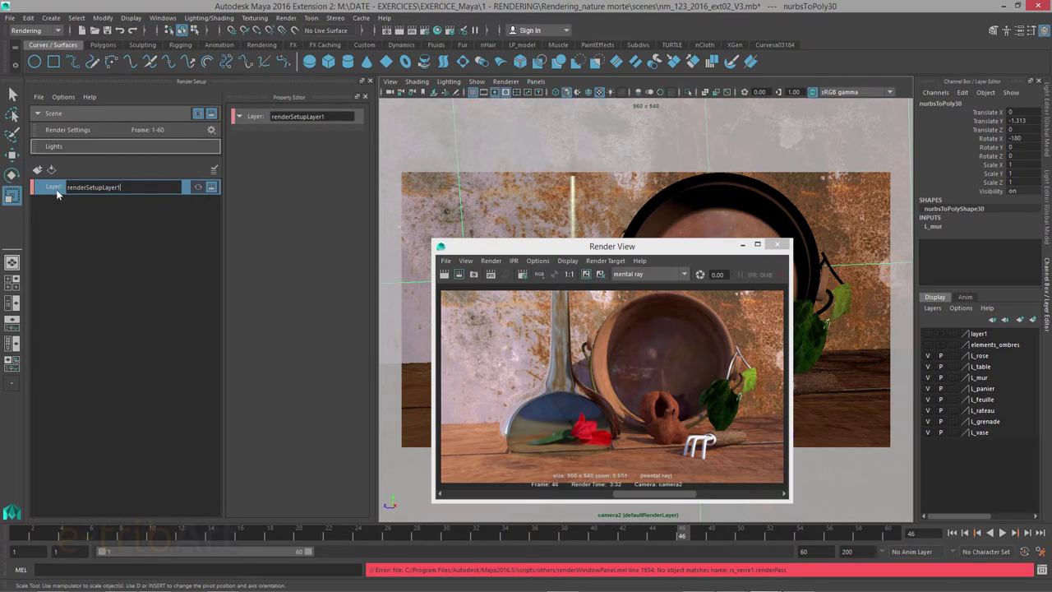
double_click(57, 188)
type("v")
type("err")
type("e_rendu")
key("BackSpace")
key("BackSpace")
key("BackSpace")
type("Rendu_ved")
type("rr")
type("e_seu")
key("Return")
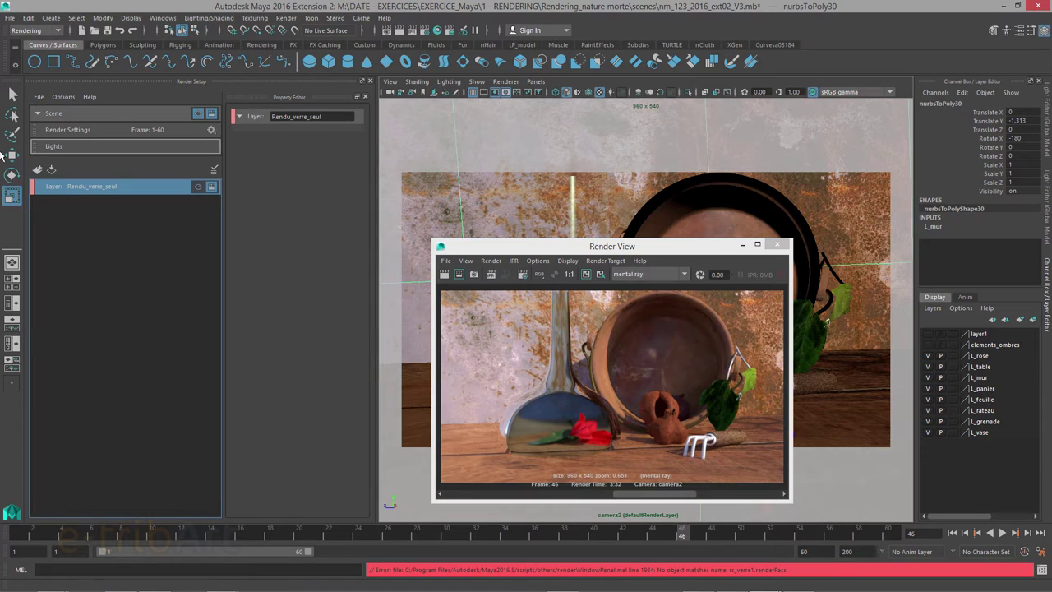
Step: Create a collection named vase_retourne inside the Rendu_verre_seul layer
right_click(76, 190)
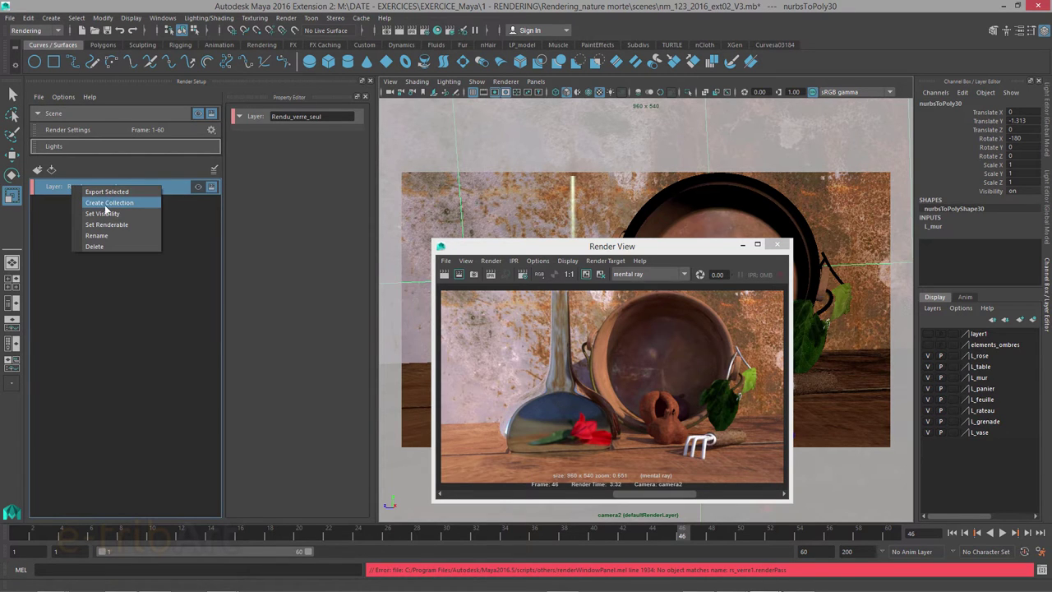
left_click(107, 203)
type("vase_retourne")
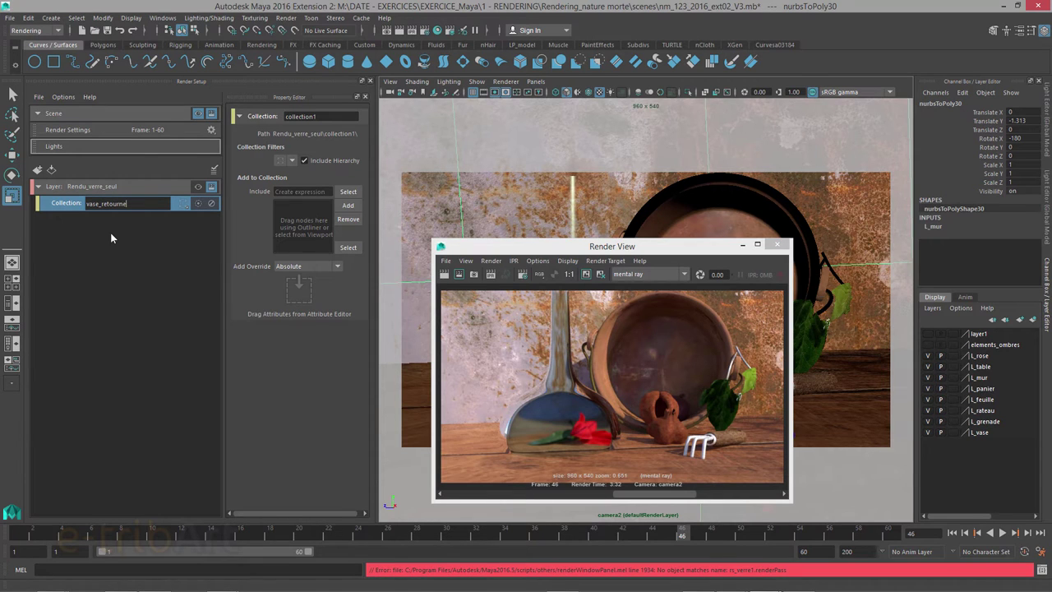
key("Return")
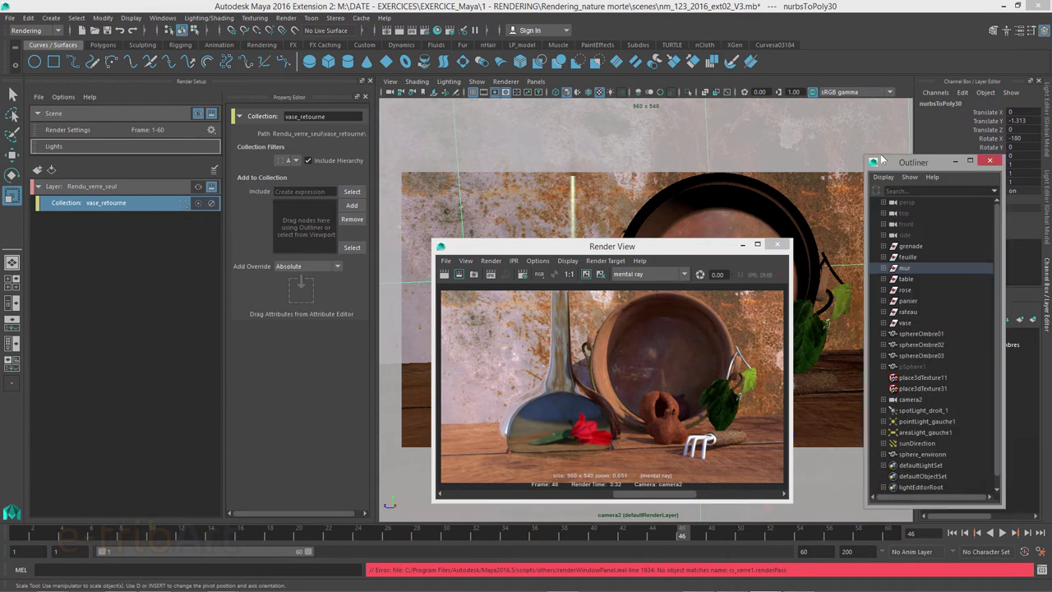
Step: Move the Outliner up-left, stretch it taller, and select the vase in its list
left_click_drag(881, 159, 768, 64)
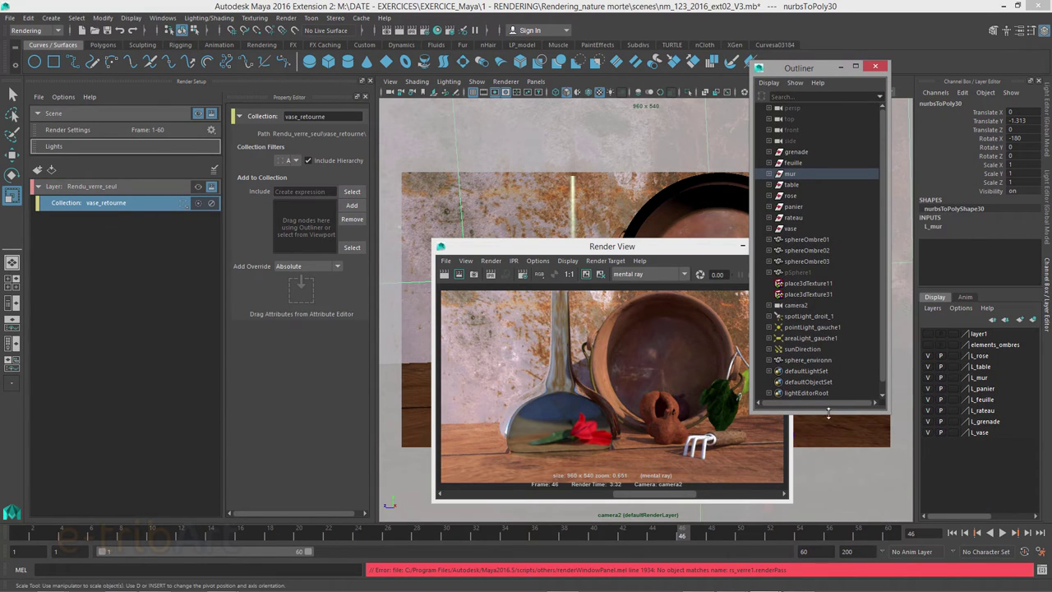
left_click_drag(828, 413, 829, 471)
left_click(827, 493)
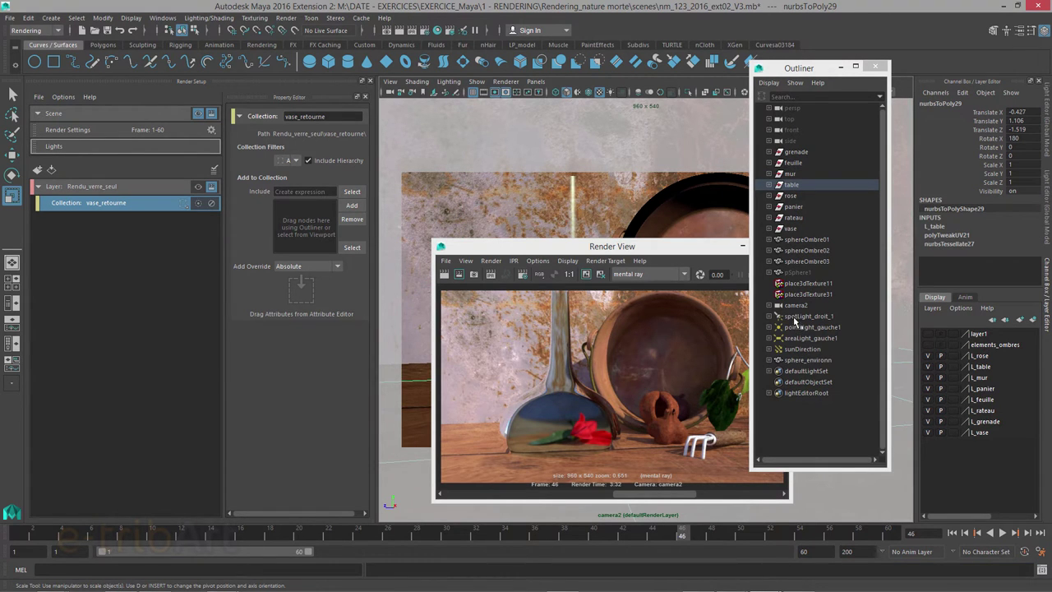
left_click(792, 231)
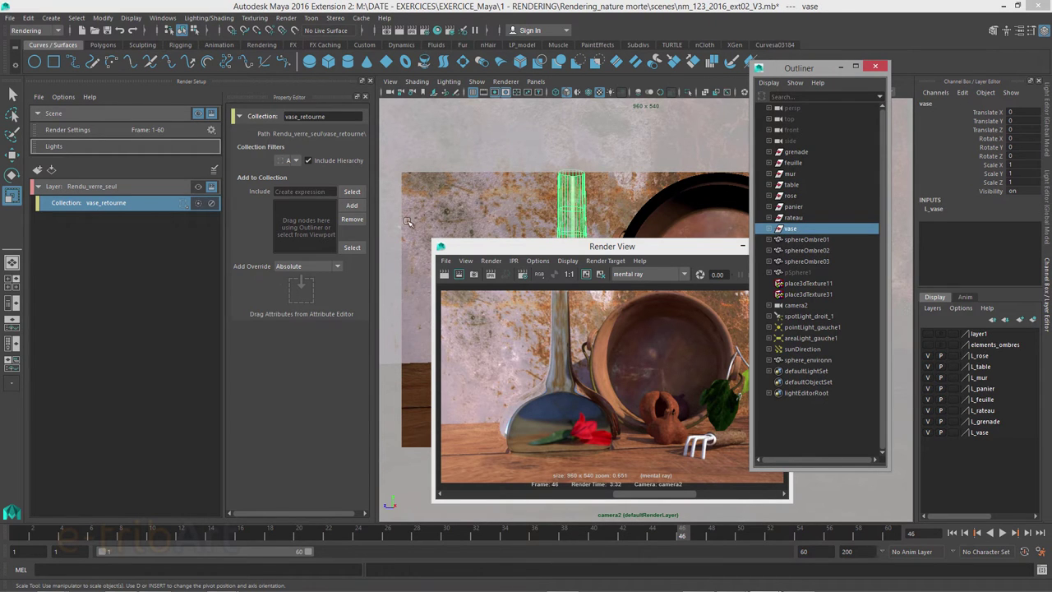
Step: Add the vase to vase_retourne and clear the trial text from its Include expression field
left_click(351, 207)
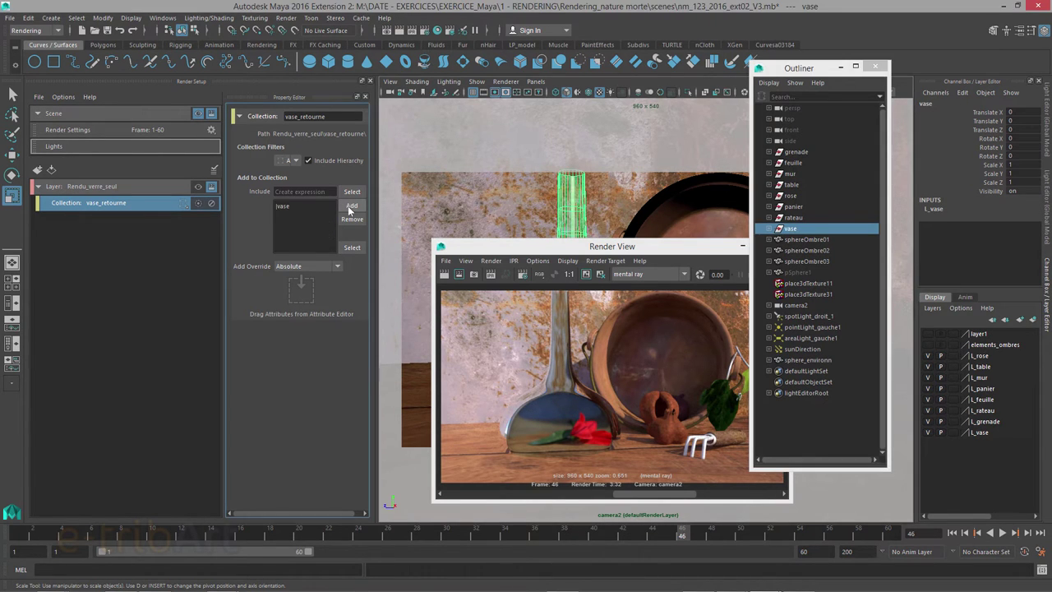
left_click(283, 207)
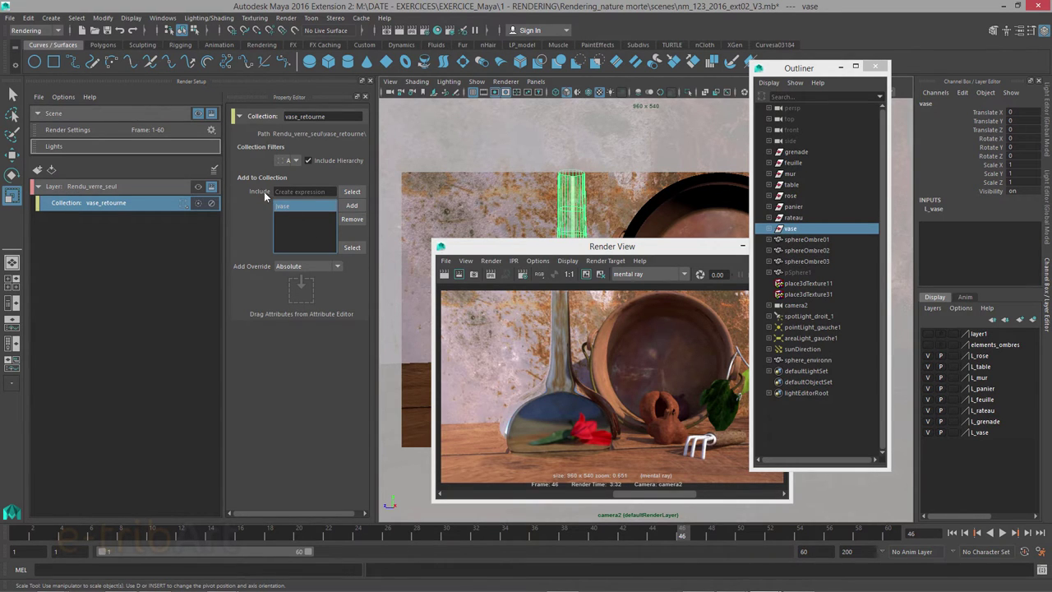
left_click(303, 192)
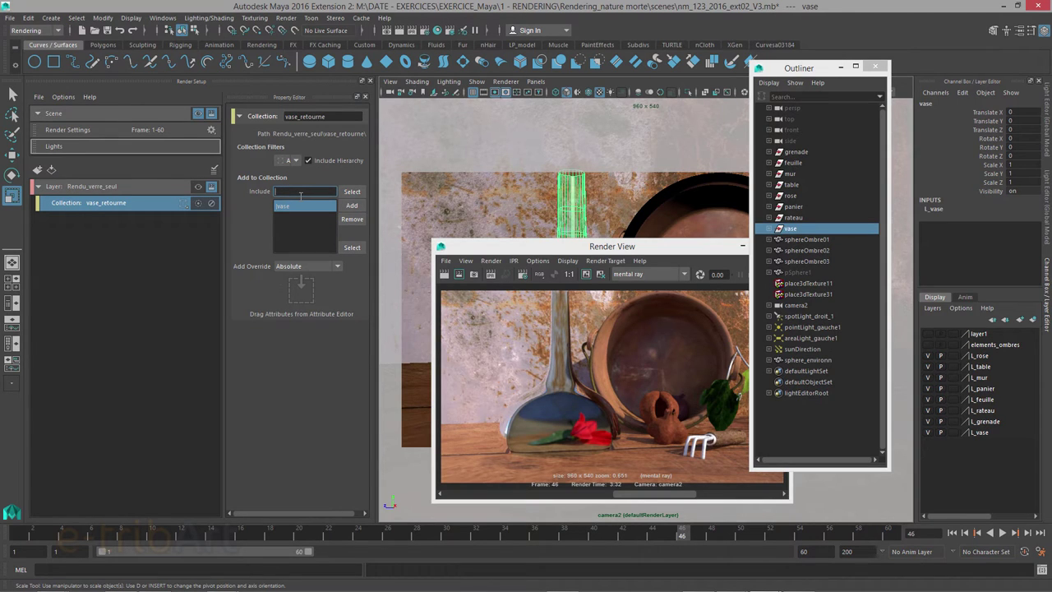
type("va*")
left_click_drag(309, 193, 244, 194)
key("BackSpace")
Step: Pick the vase in vase_retourne's Include list and select it in the scene
left_click(310, 229)
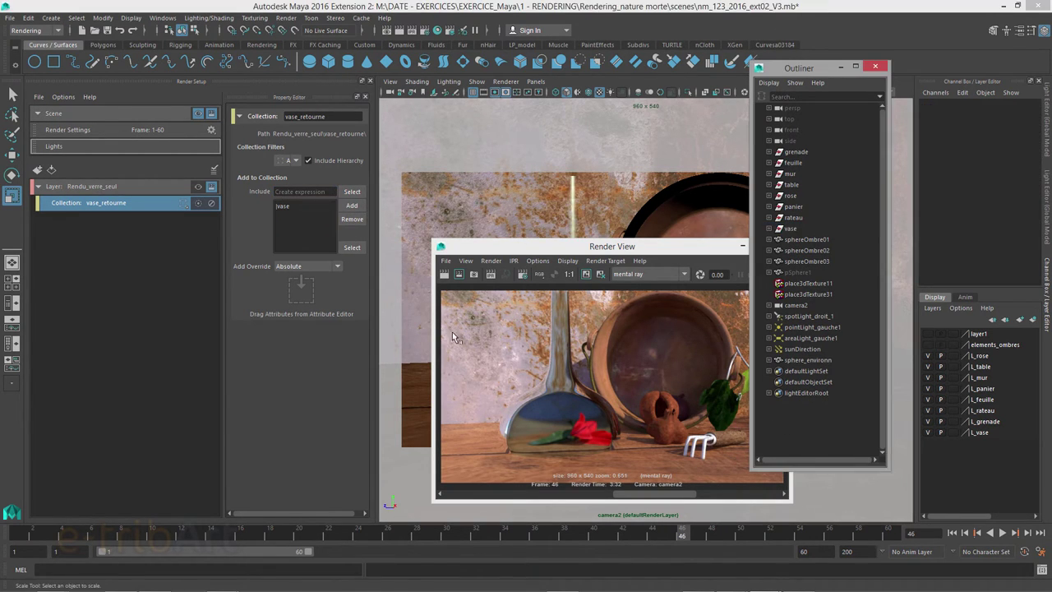
left_click(280, 206)
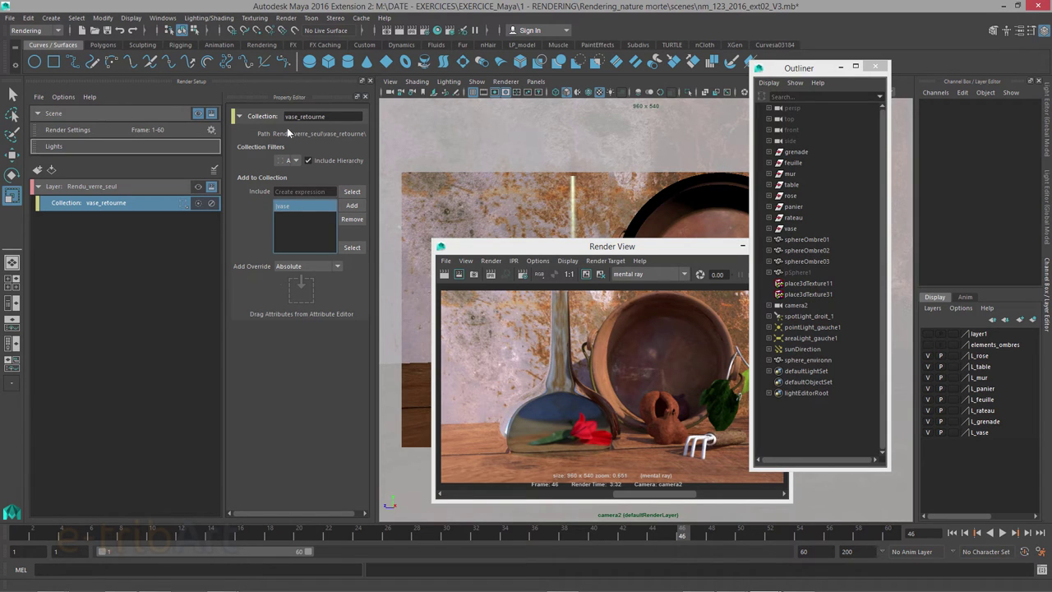
left_click(352, 248)
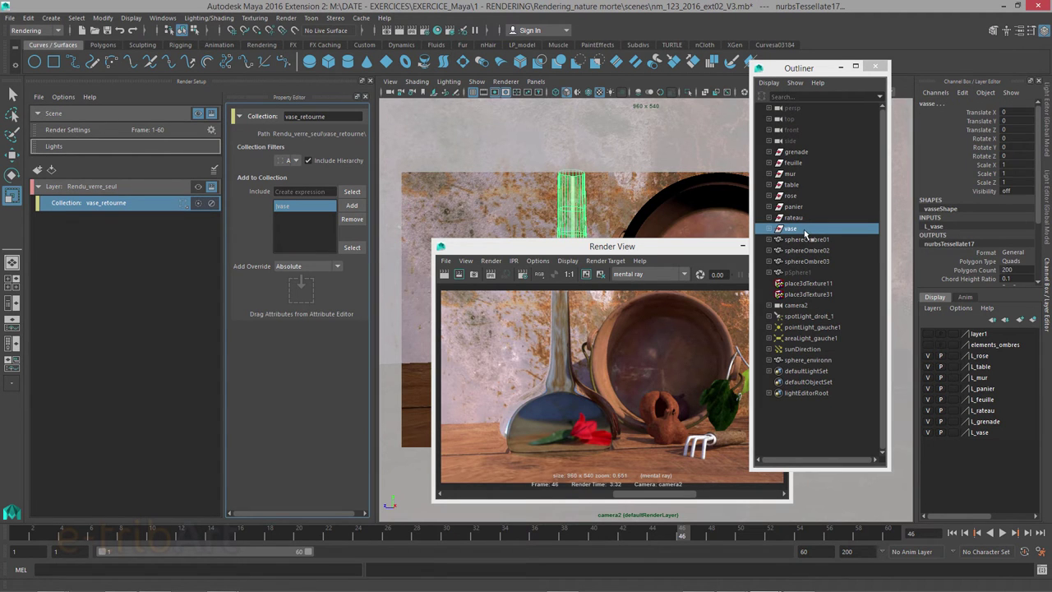
Step: Reposition the Render View and select sphere_environn in the Outliner
mouse_move(681, 253)
left_mouse_down()
mouse_move(703, 261)
mouse_move(671, 273)
left_mouse_up()
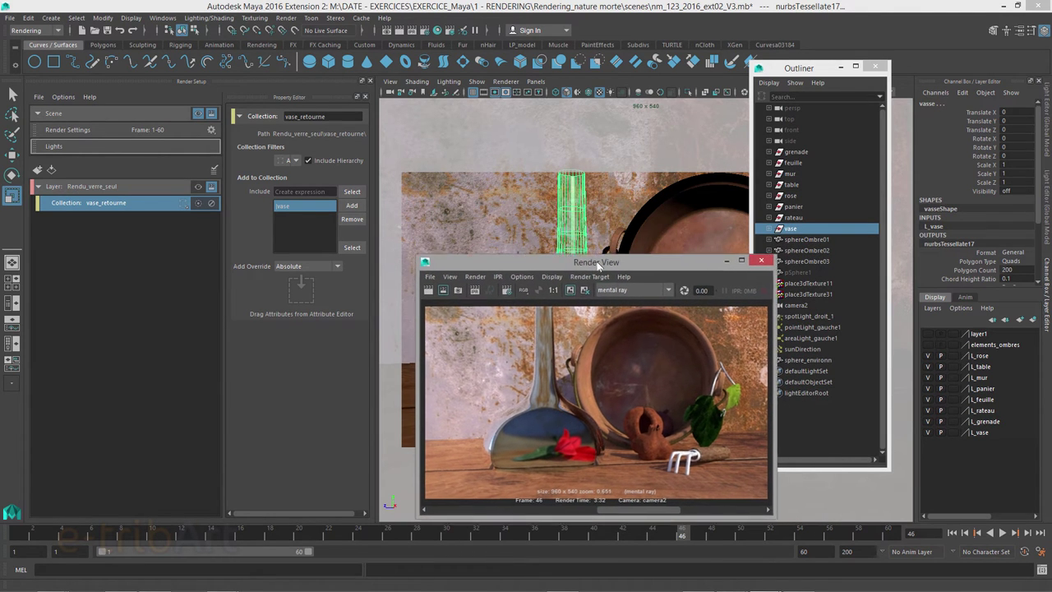
mouse_move(601, 270)
left_mouse_down()
mouse_move(544, 251)
mouse_move(568, 251)
left_mouse_up()
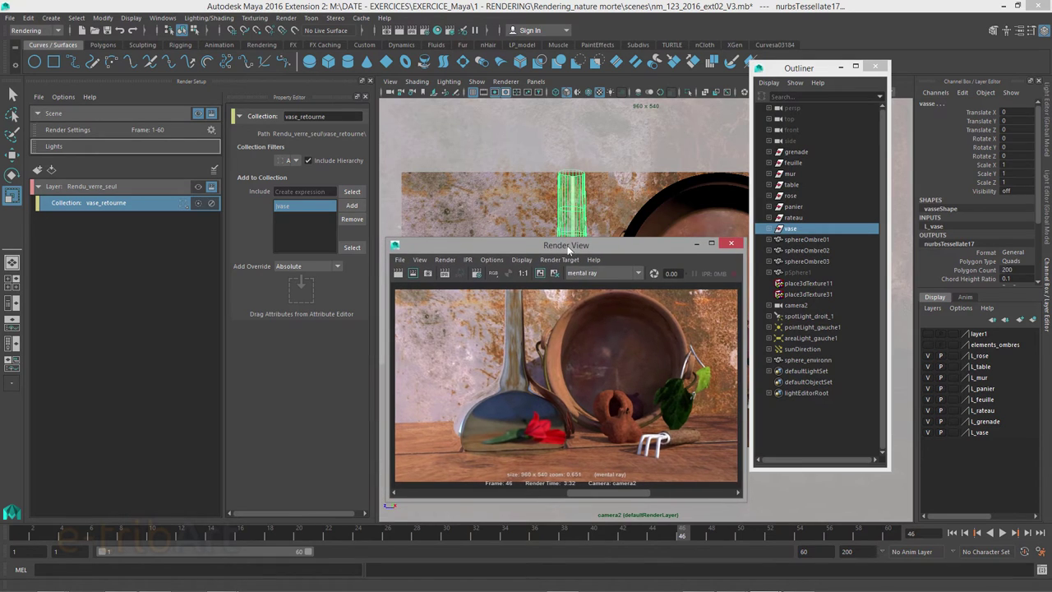
left_click(795, 362)
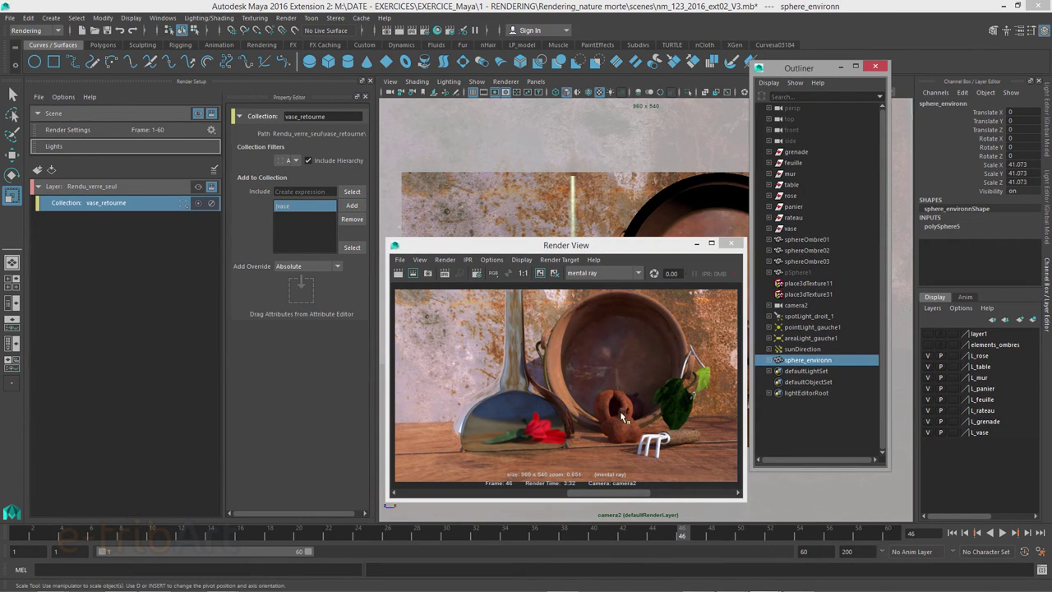
Step: Open Hypershade at the top of the screen and graph the material's input and output network
left_click(437, 31)
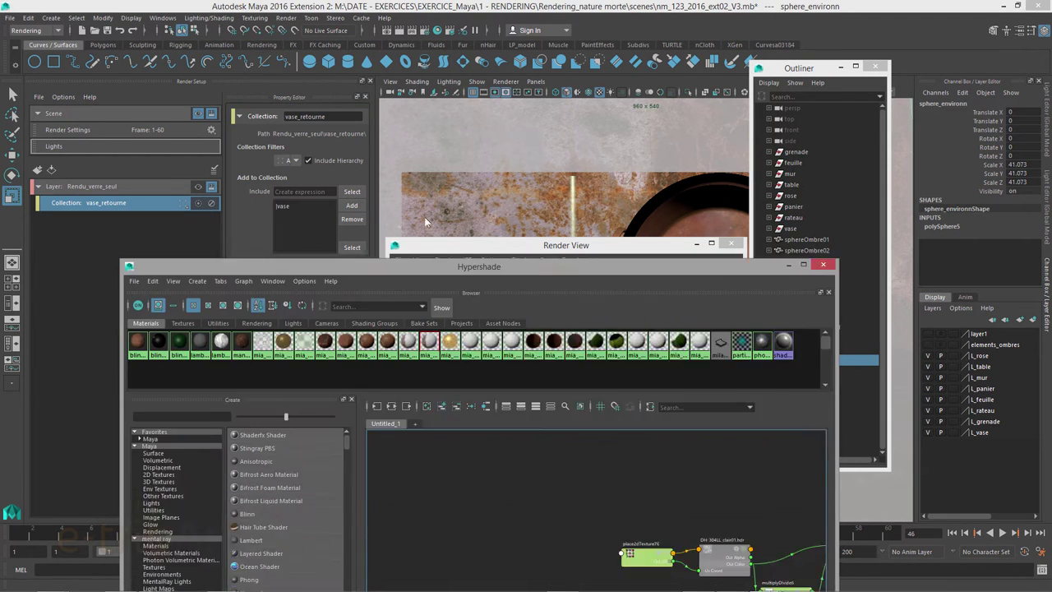
left_click_drag(426, 267, 414, 63)
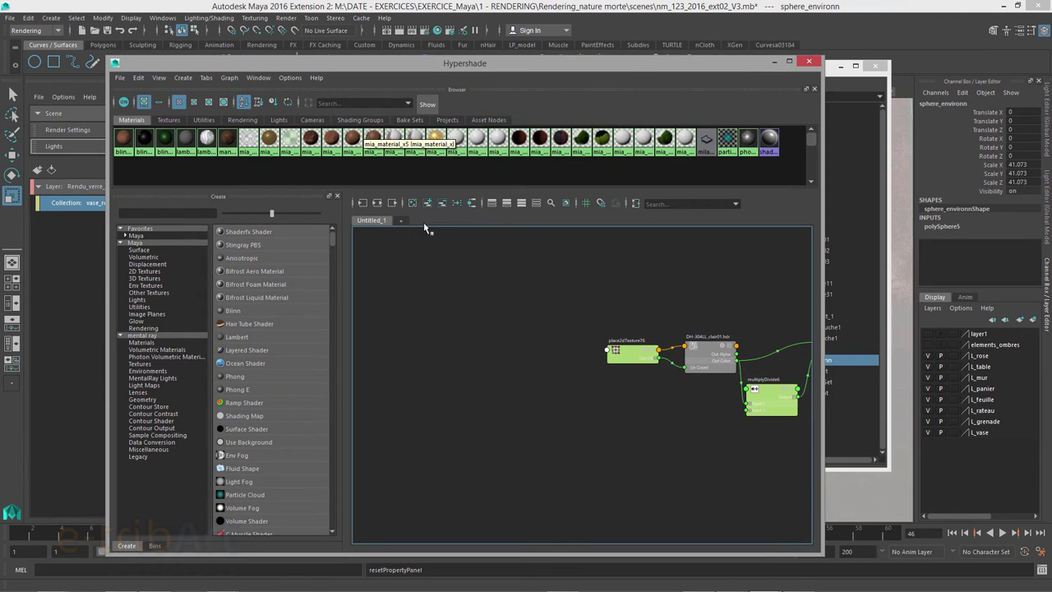
left_click(376, 207)
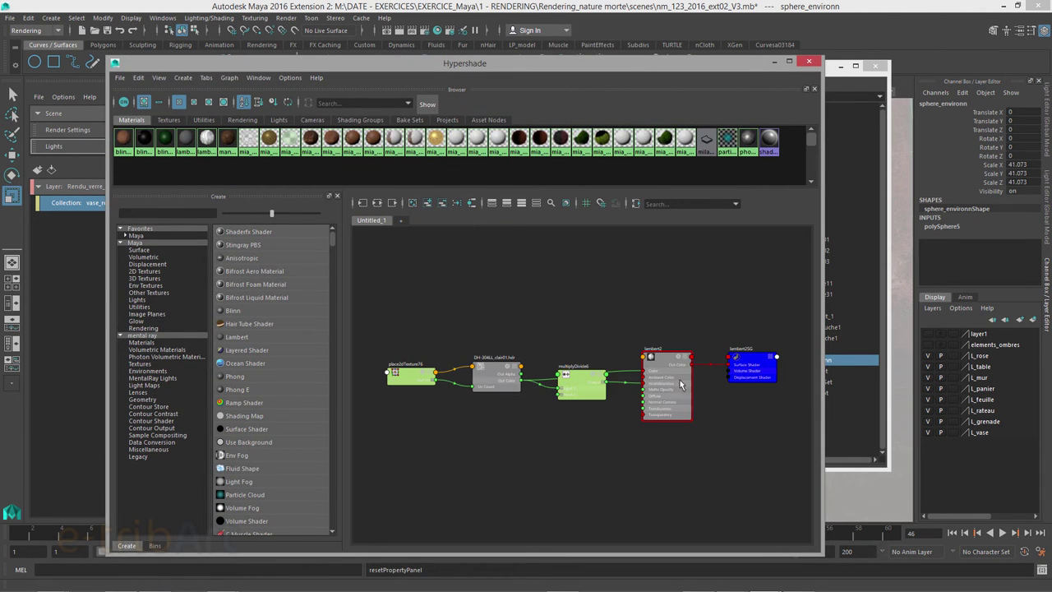
left_click_drag(658, 371, 650, 379)
left_click(584, 383)
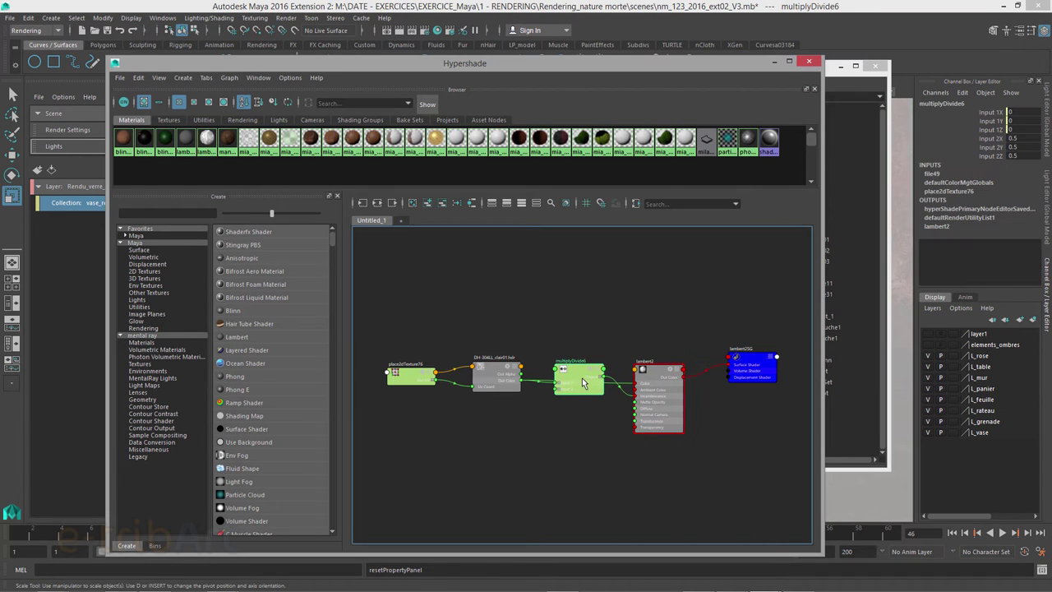
left_click(494, 380)
scroll(513, 388, "up", 3)
scroll(513, 392, "down", 1)
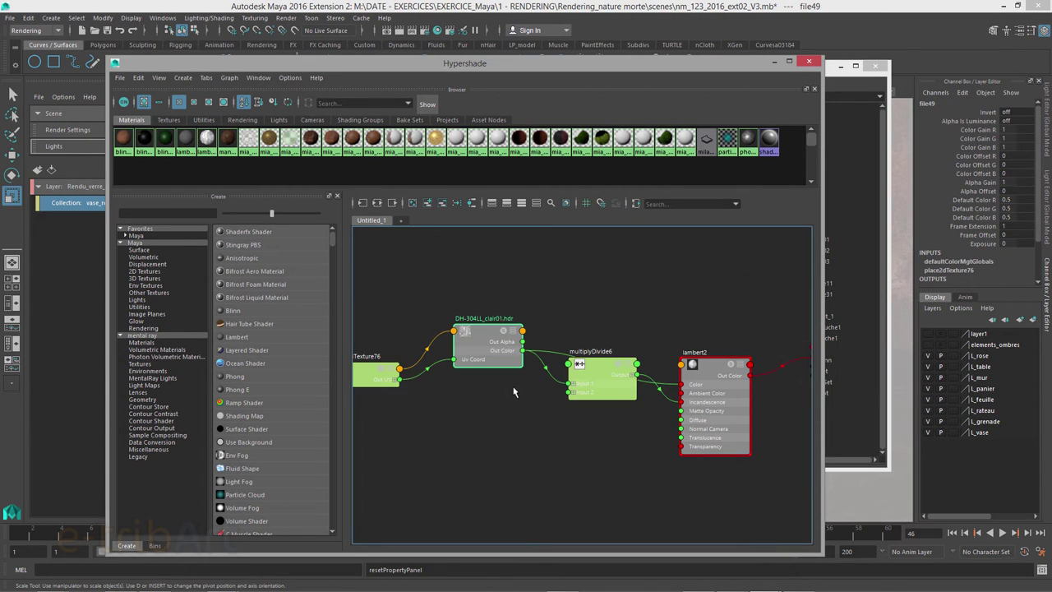
scroll(485, 371, "down", 2)
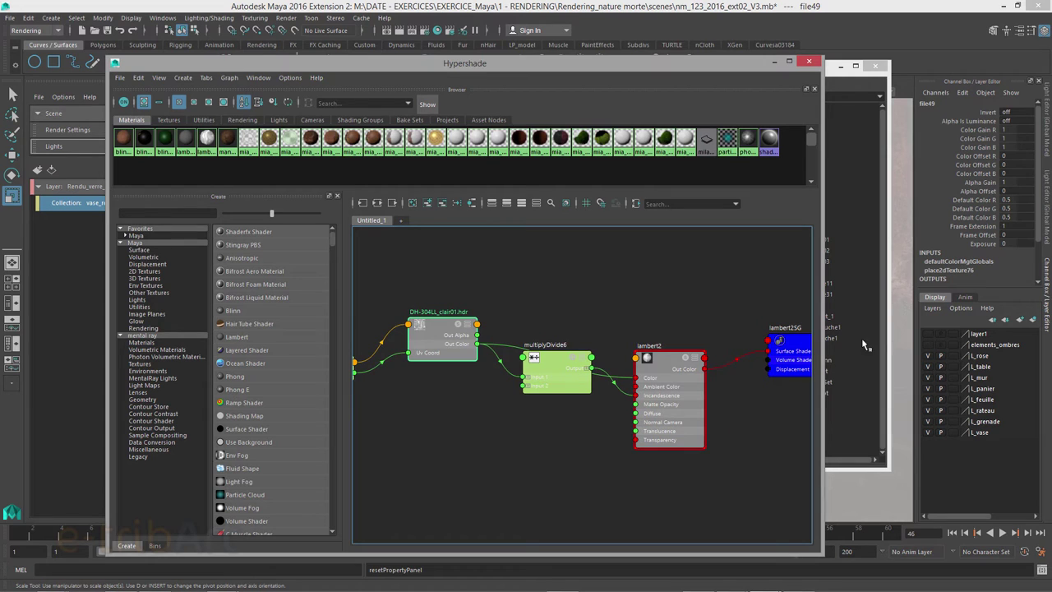
Step: Widen the graph, move multiplyDivide6 down-left of the HDR file node, and minimize Hypershade
mouse_move(823, 349)
left_mouse_down()
mouse_move(962, 352)
mouse_move(946, 352)
left_mouse_up()
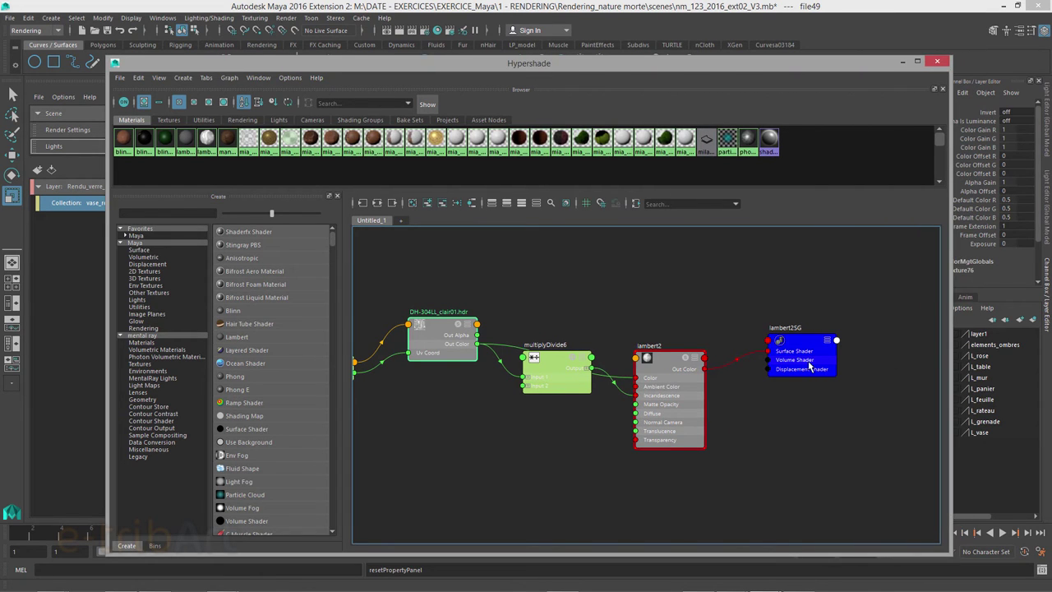
scroll(707, 393, "up", 1)
scroll(774, 383, "up", 1)
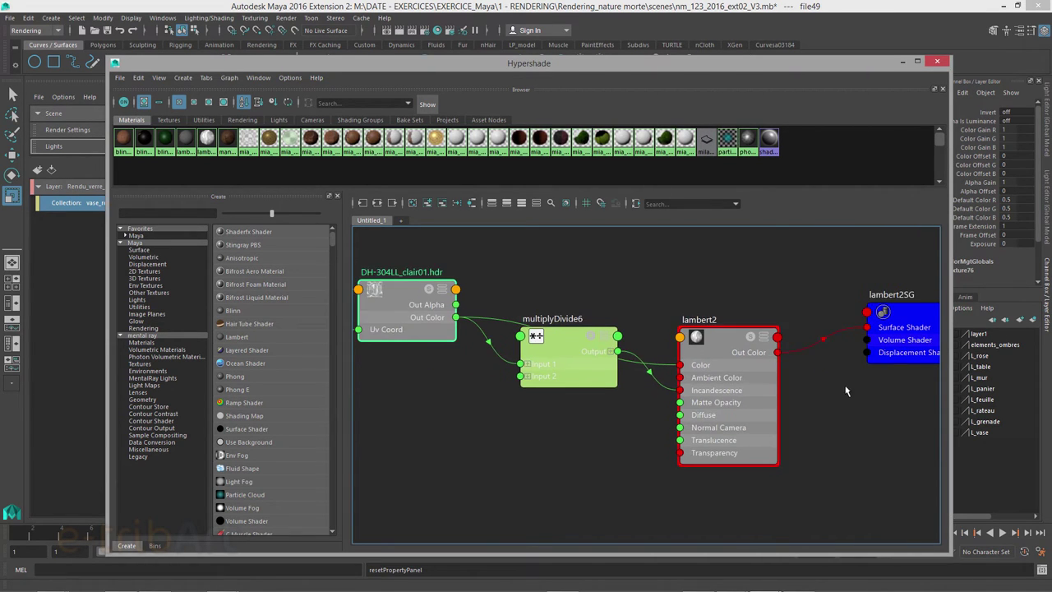
middle_click_drag(775, 383, 797, 384, "alt")
middle_click_drag(400, 289, 428, 290, "alt")
left_click_drag(428, 290, 428, 289)
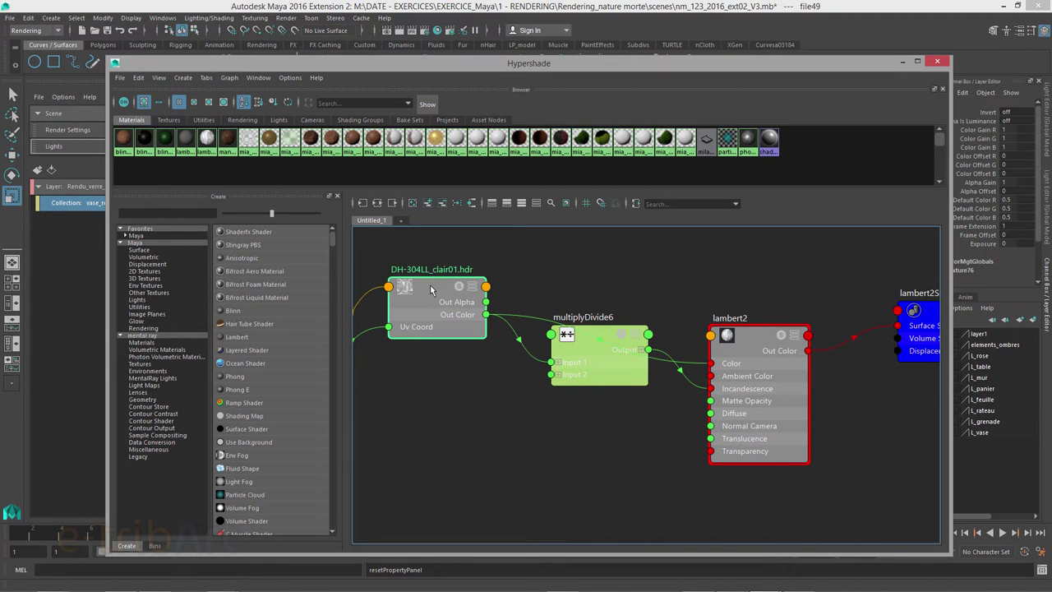
left_click_drag(590, 340, 574, 398)
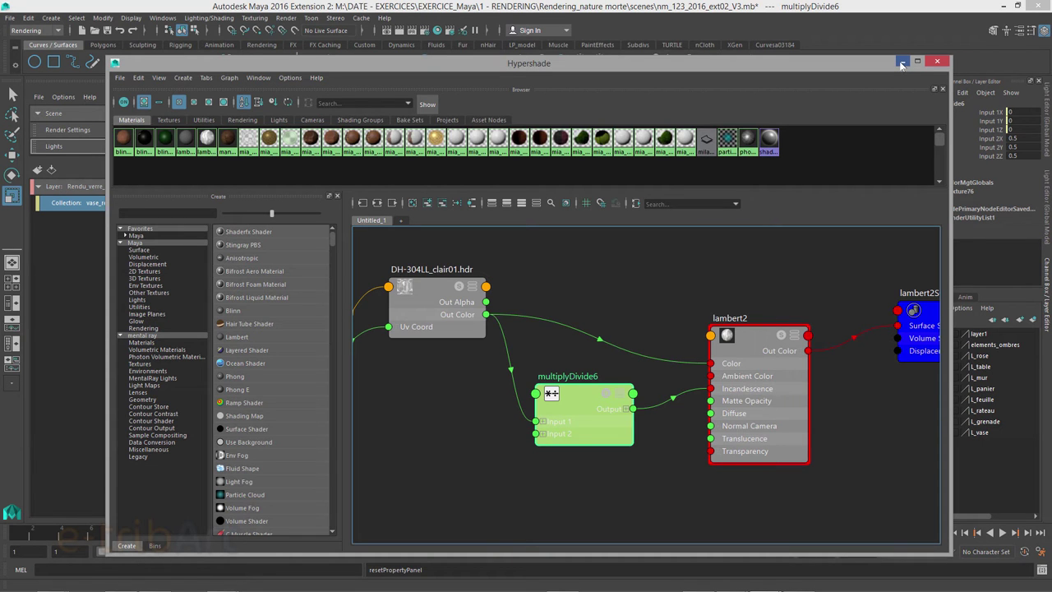
left_click(902, 62)
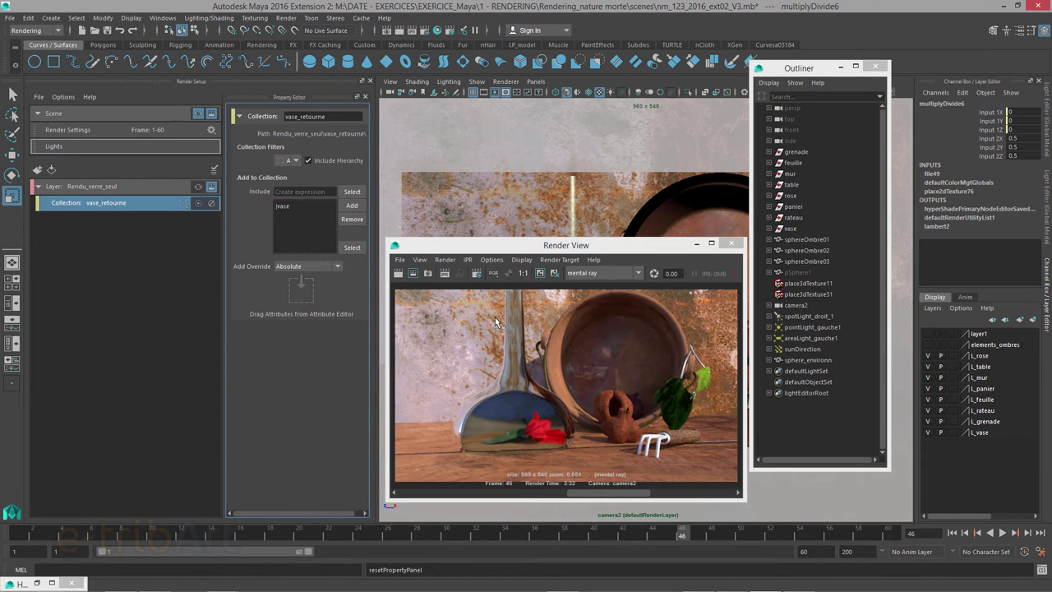
Step: With sphere_environn selected, create a new collection named environnement under Rendu_verre_seul
left_click(807, 361)
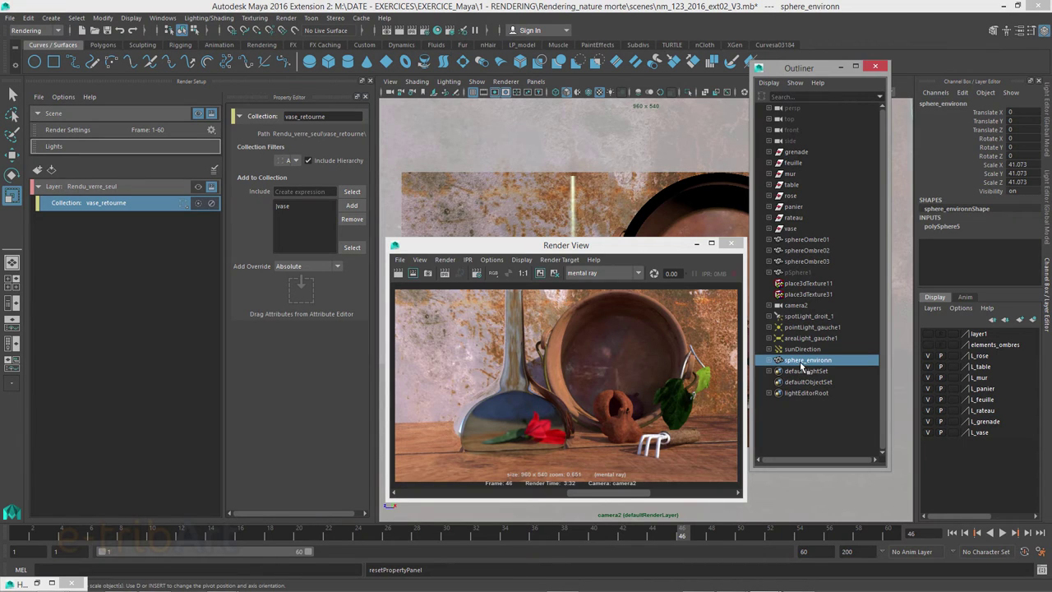
right_click(127, 209)
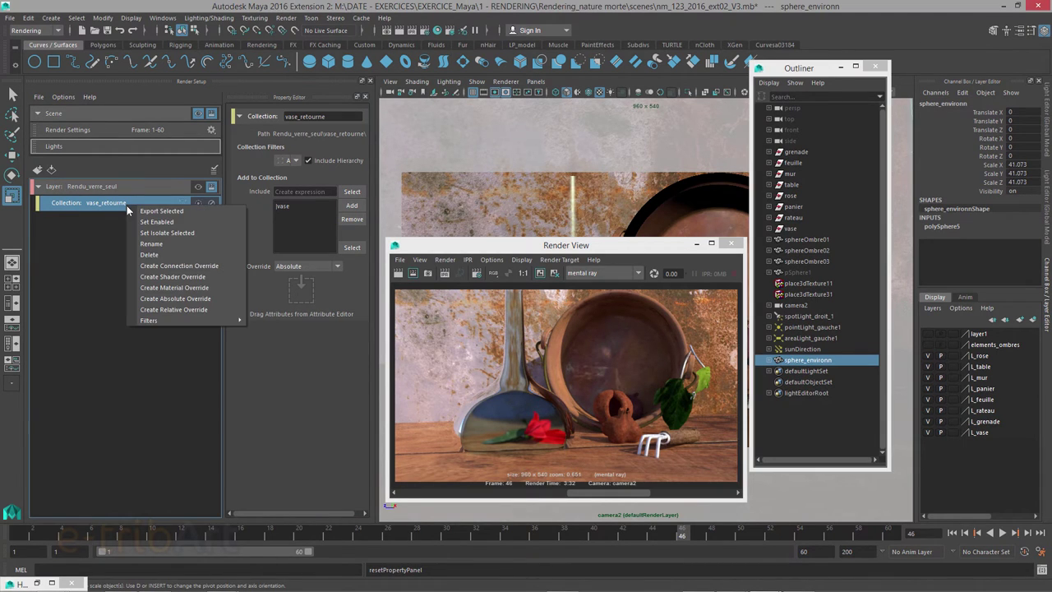
right_click(109, 191)
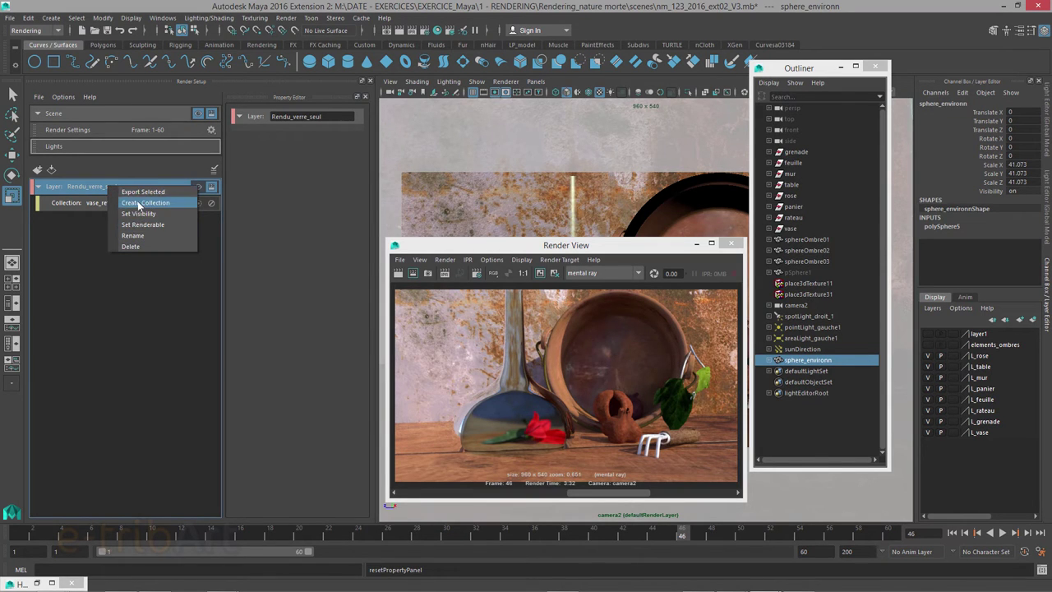
left_click(131, 202)
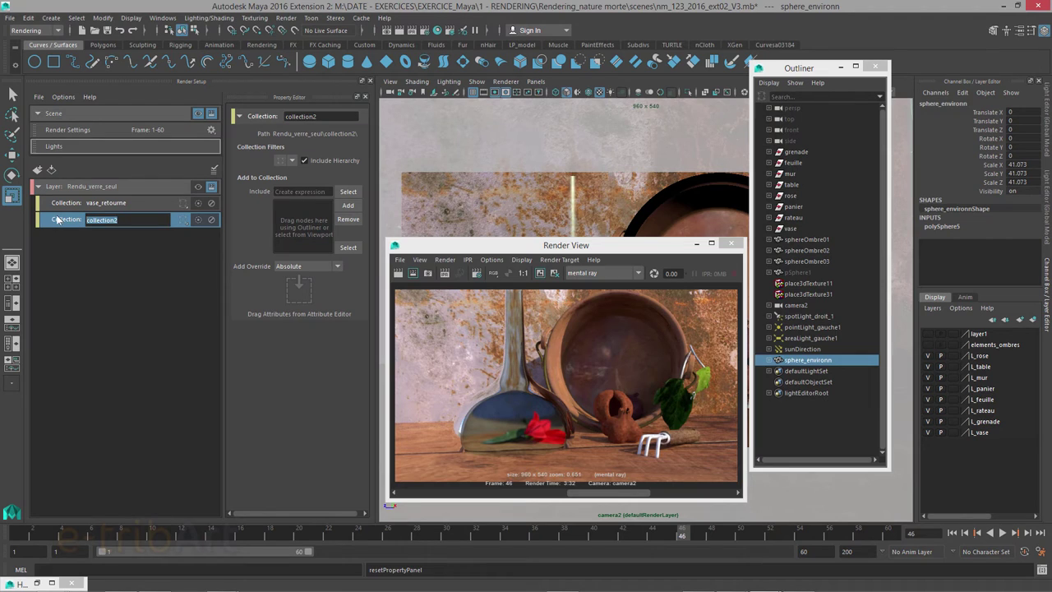
type("environnement")
key("Return")
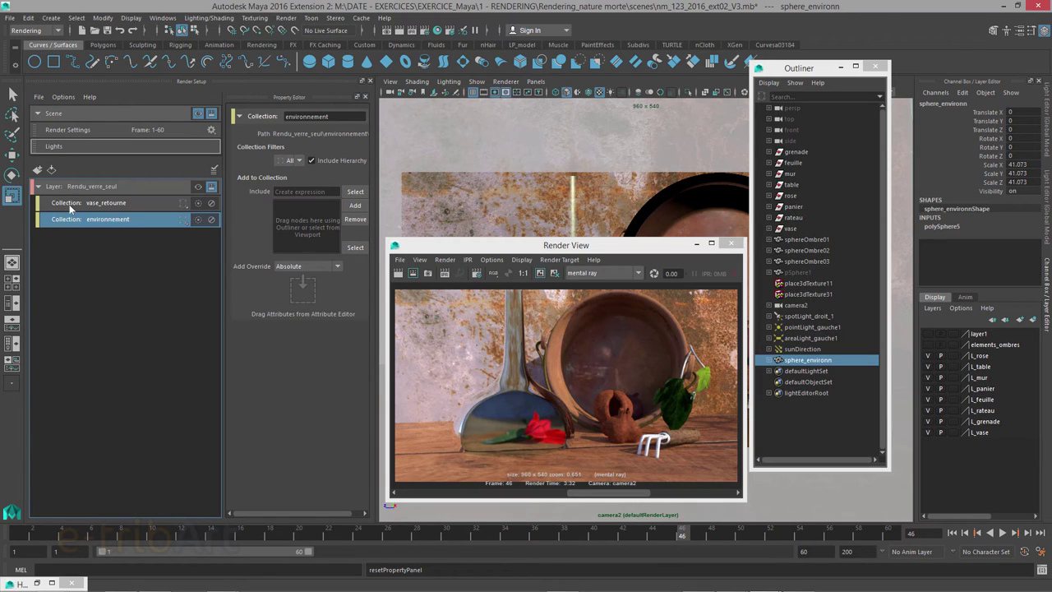
left_click(72, 205)
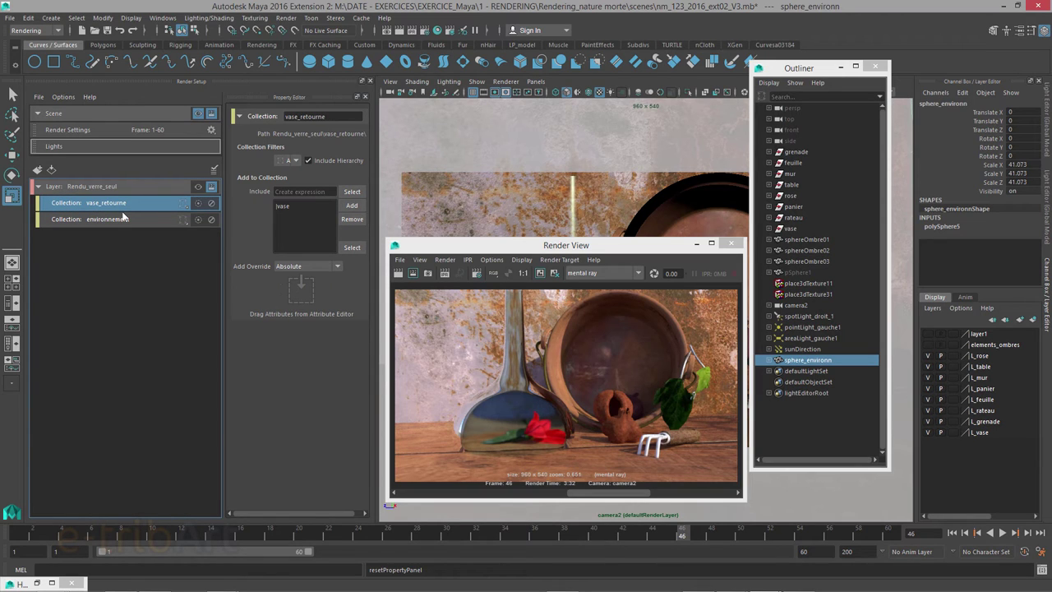
left_click(112, 219)
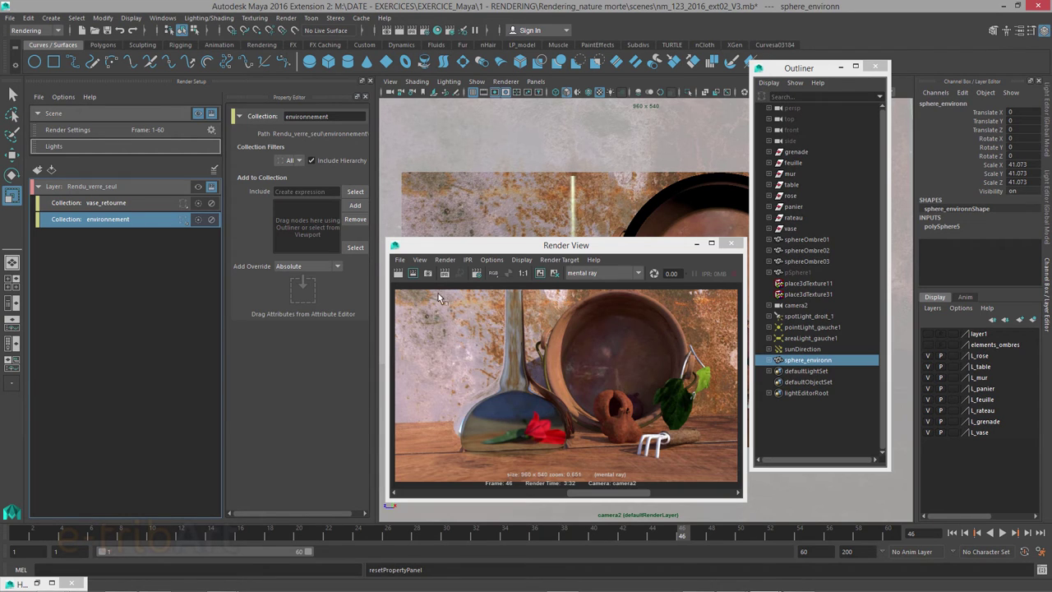
Step: Add sphere_environn to the environnement collection and tidy the Render View and Outliner windows
left_click(355, 207)
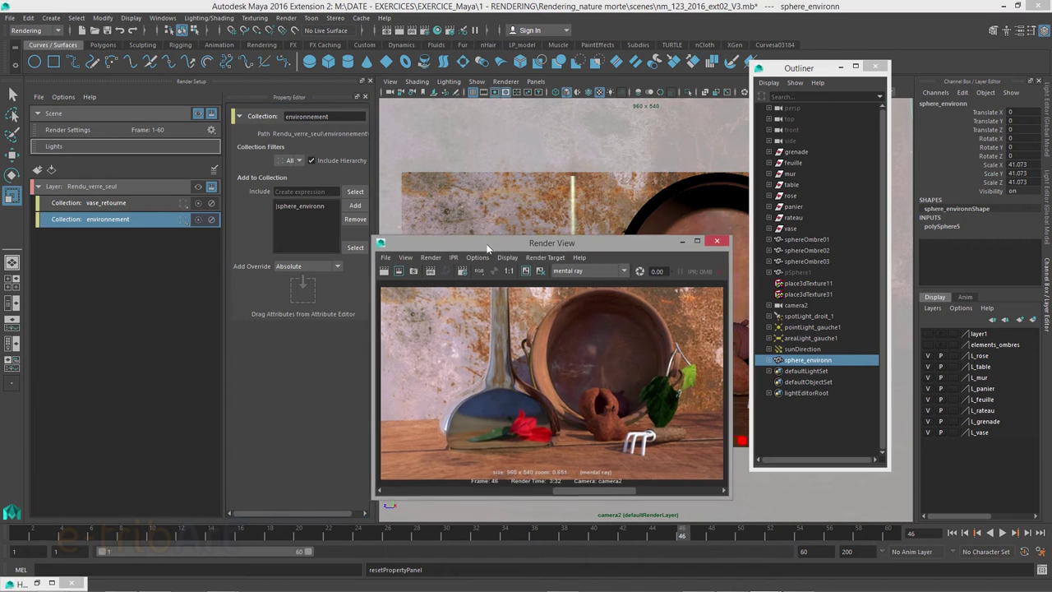
mouse_move(503, 252)
left_mouse_down()
mouse_move(470, 244)
mouse_move(500, 238)
left_mouse_up()
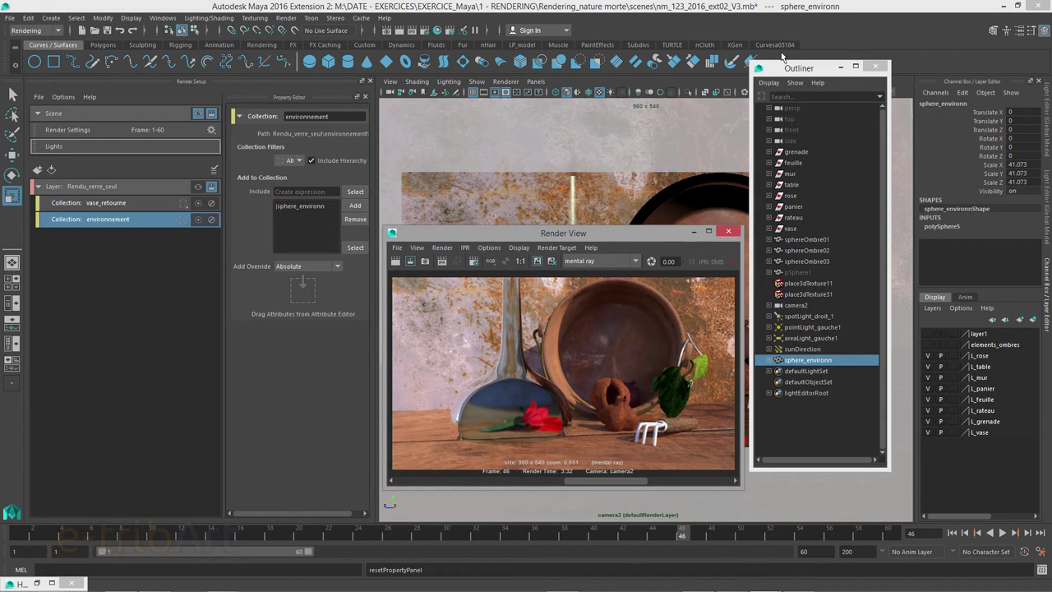
left_click(783, 70)
left_click_drag(782, 71, 804, 77)
left_click(450, 31)
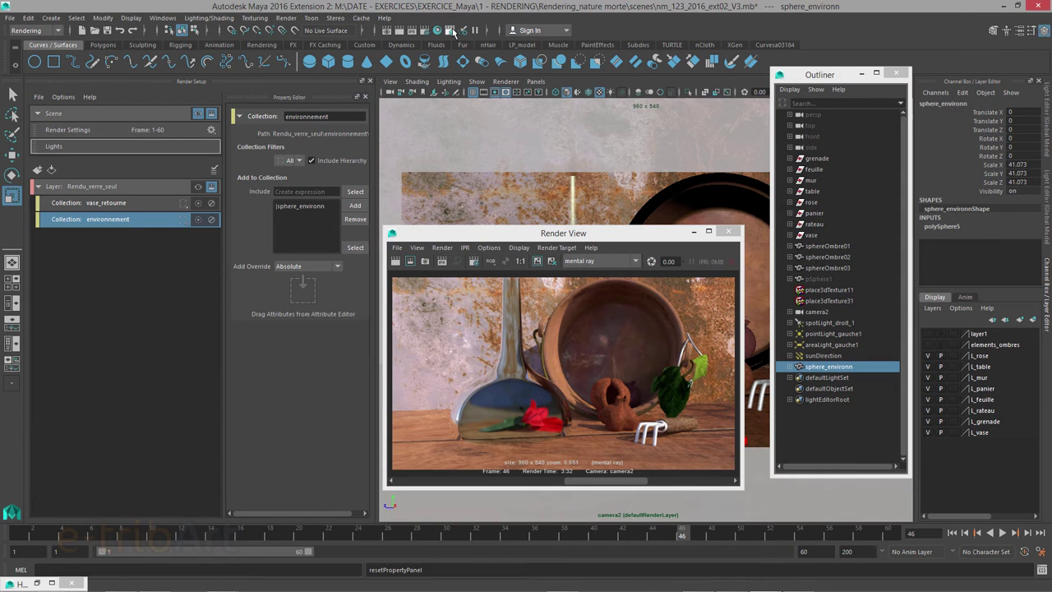
Step: In masterLayer's Render Settings, set the Final Gathering accuracy to 20
left_click(427, 32)
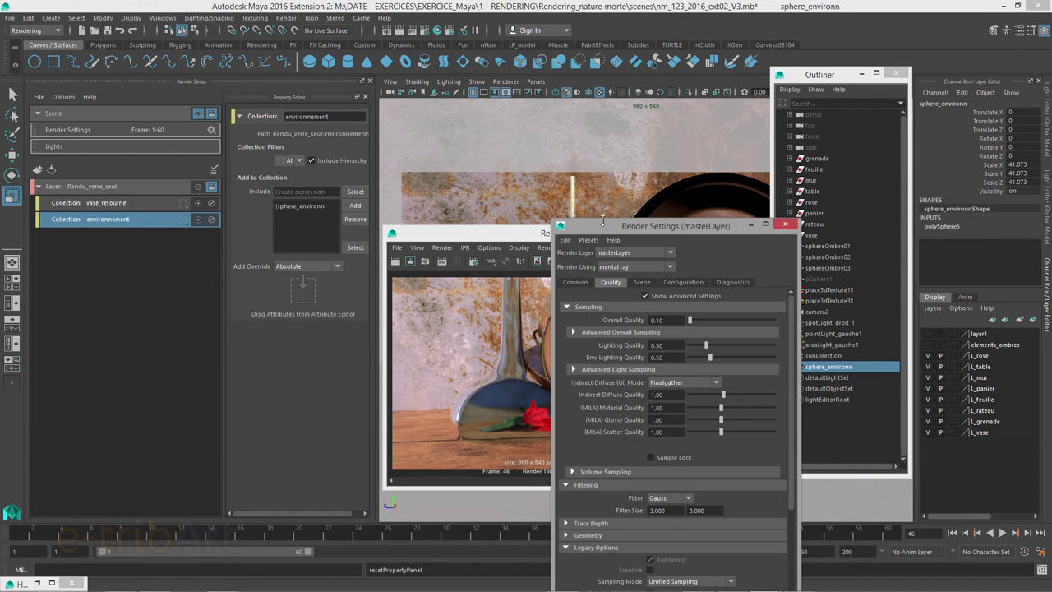
left_click_drag(601, 231, 724, 64)
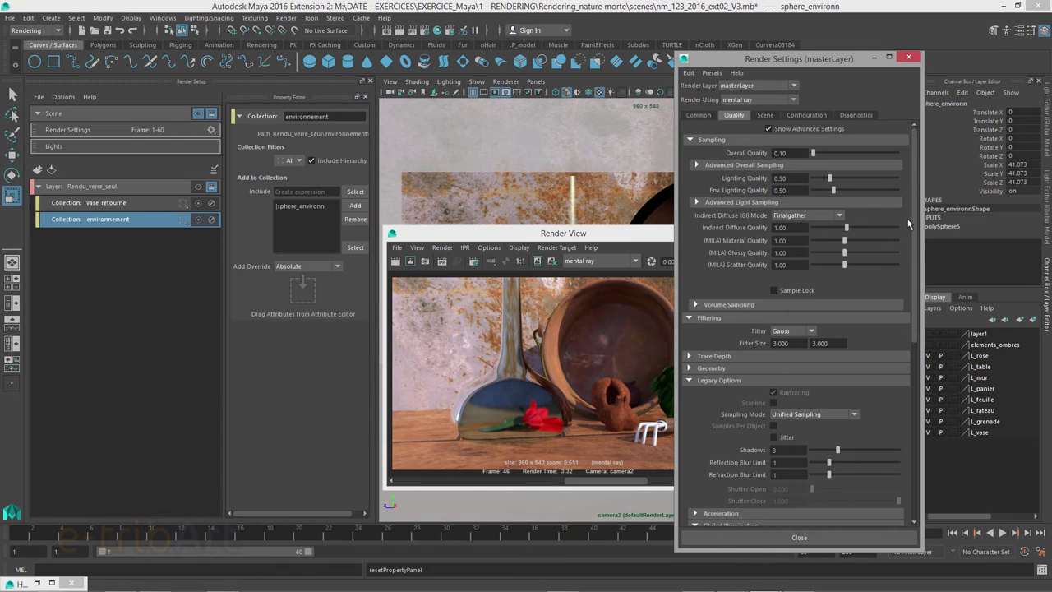
scroll(911, 287, "down", 5)
scroll(901, 411, "down", 5)
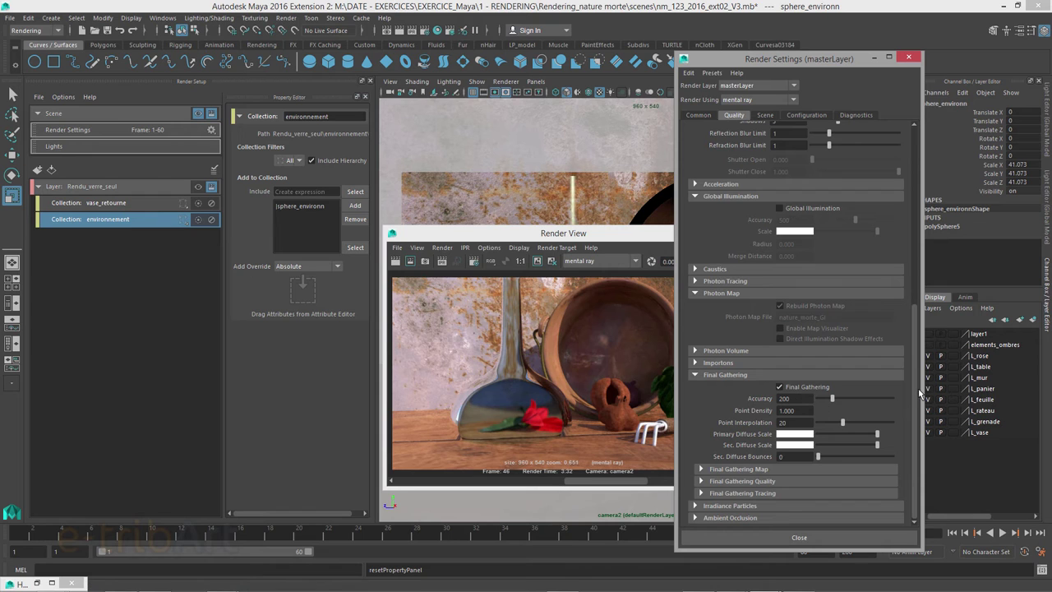
left_click_drag(916, 395, 914, 174)
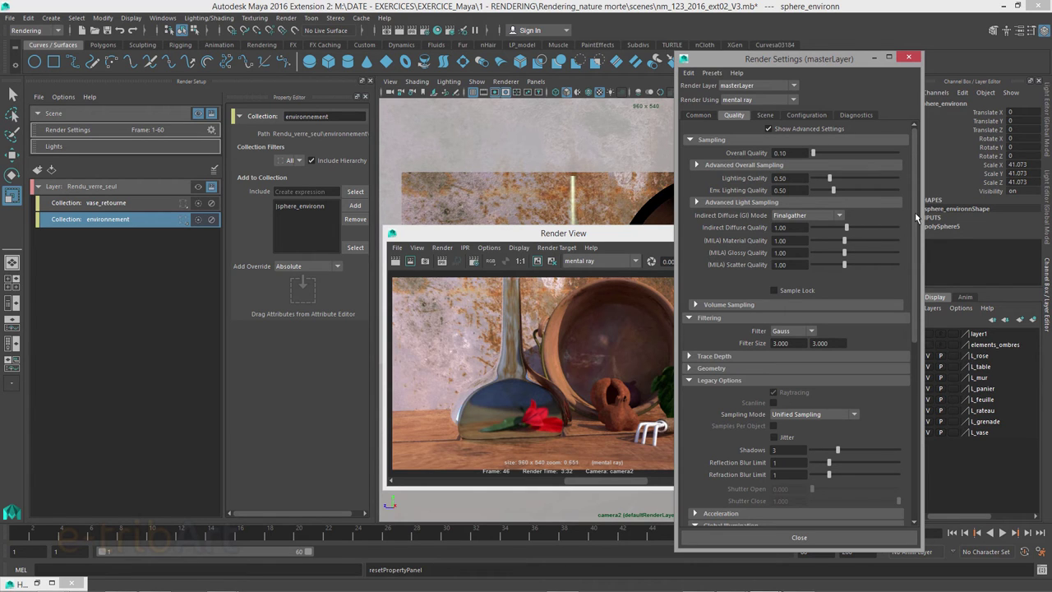
left_click_drag(917, 217, 903, 399)
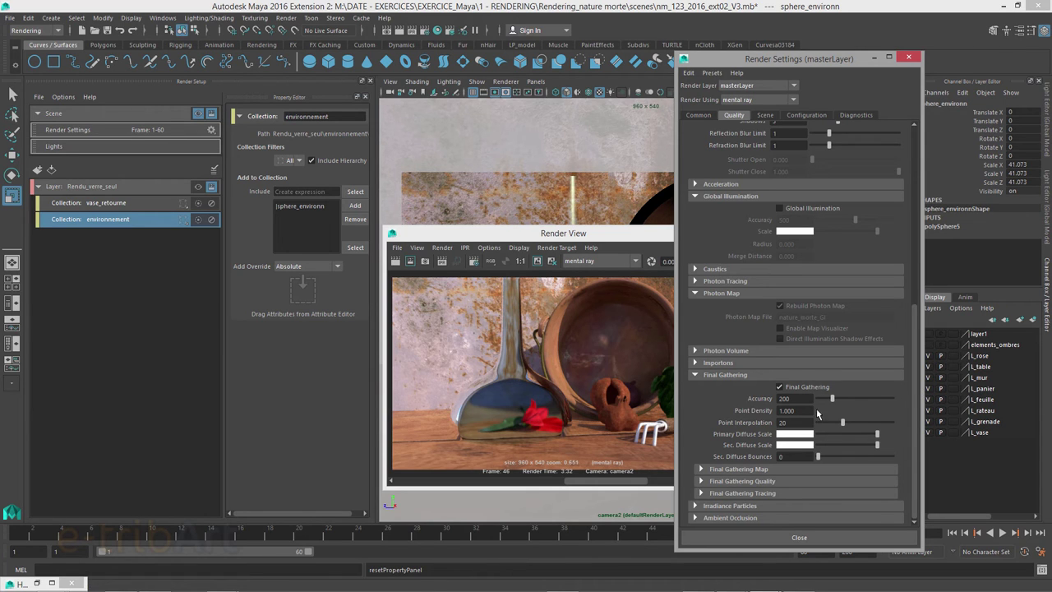
left_click_drag(917, 351, 922, 157)
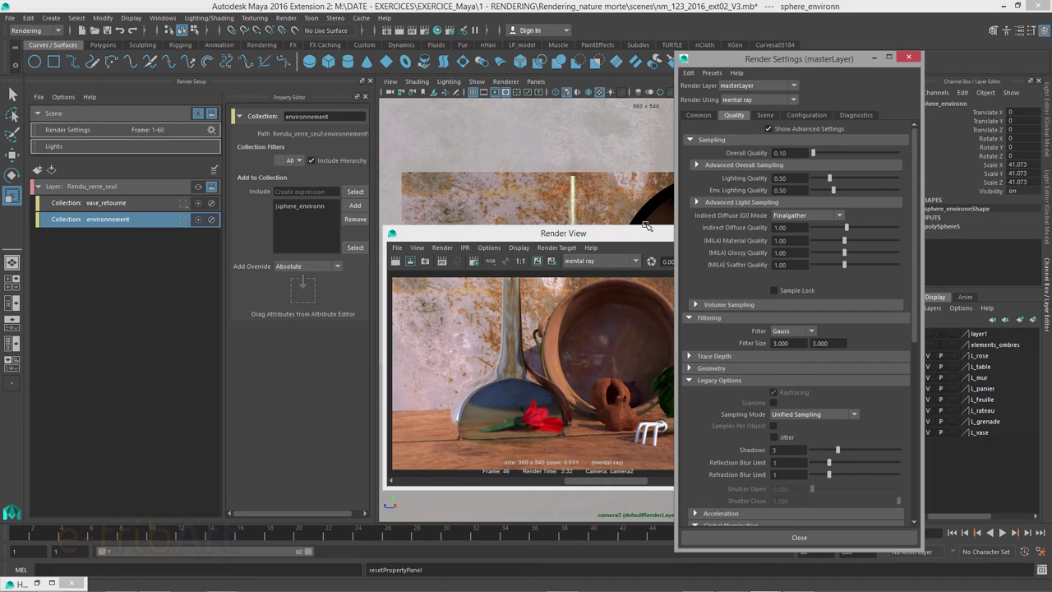
Step: Rearrange the Render View and Render Settings windows for a clearer layout
left_click_drag(623, 235, 590, 202)
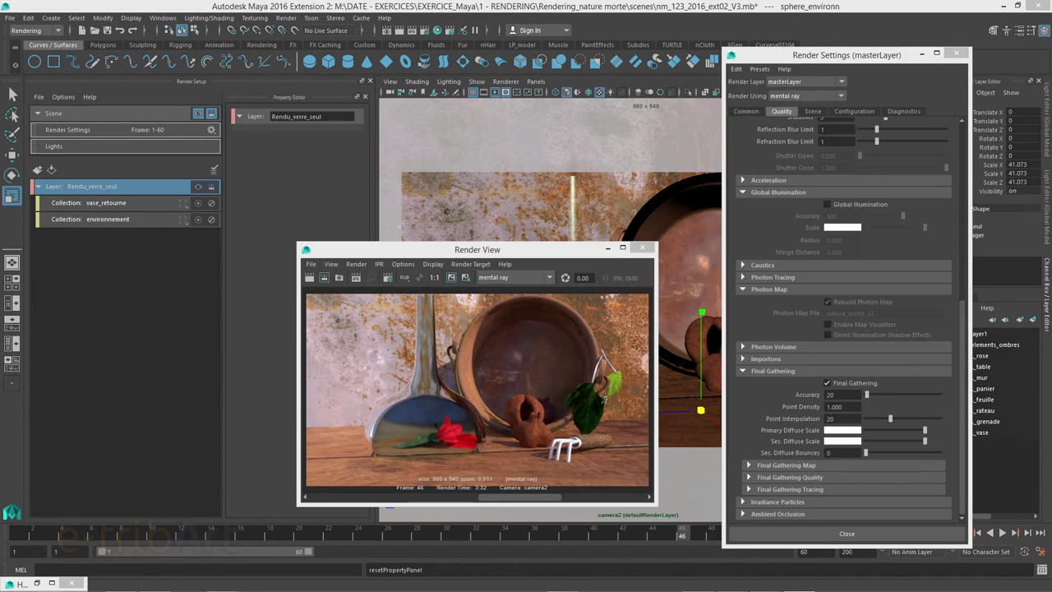
left_click_drag(532, 245, 508, 272)
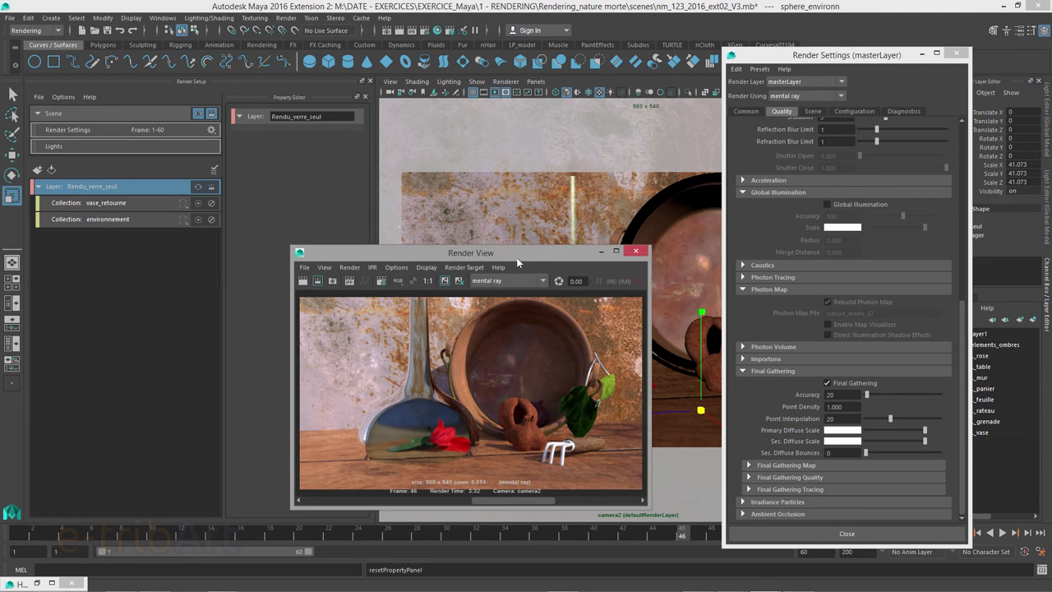
left_click_drag(759, 62, 839, 67)
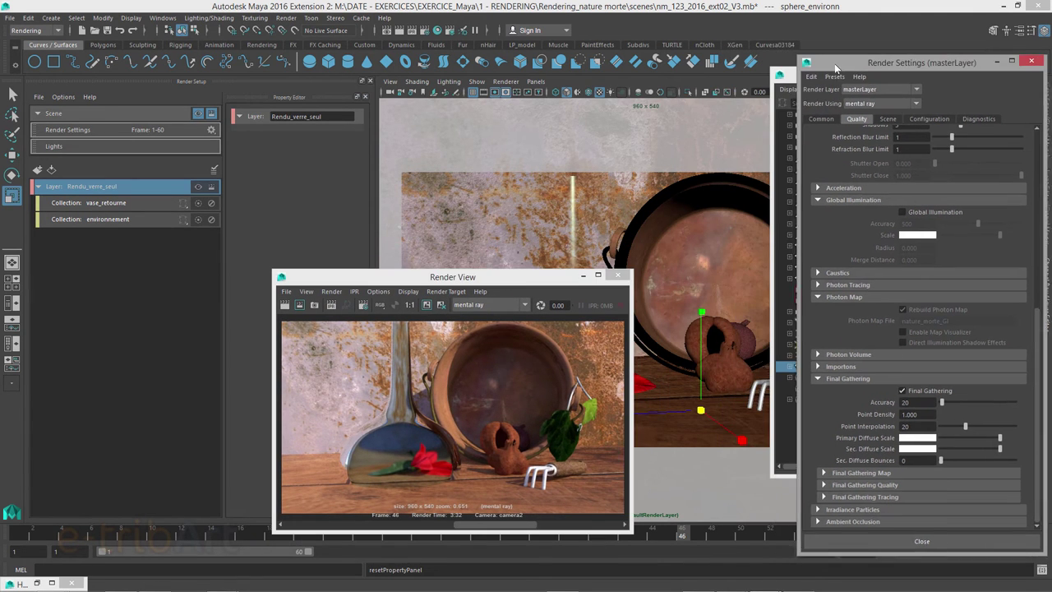
left_click_drag(509, 284, 491, 299)
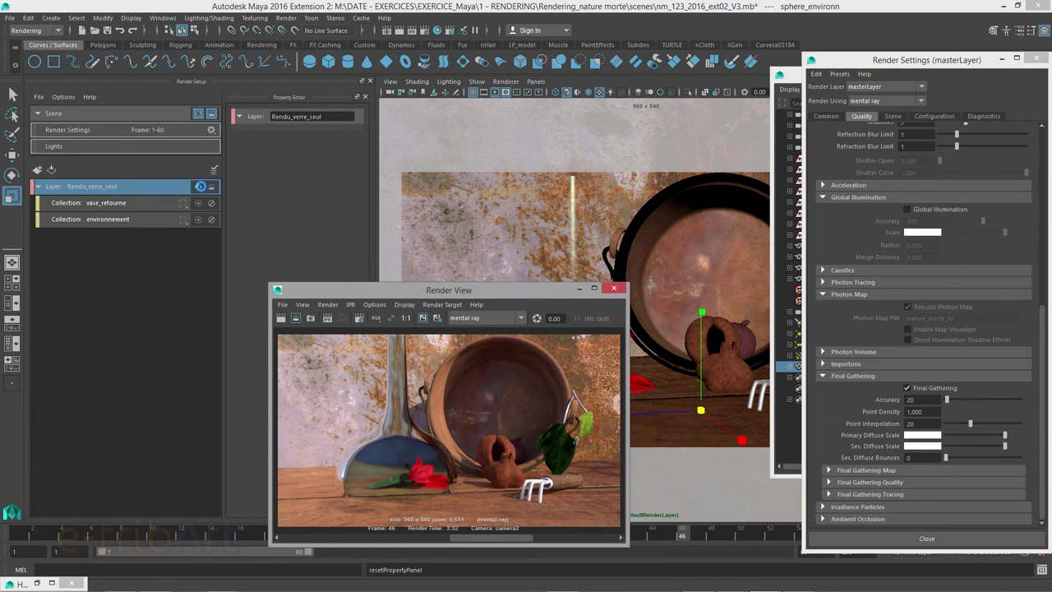
Step: Make Rendu_verre_seul active, select the glass vase, and enable Wireframe on Shaded
left_click(200, 186)
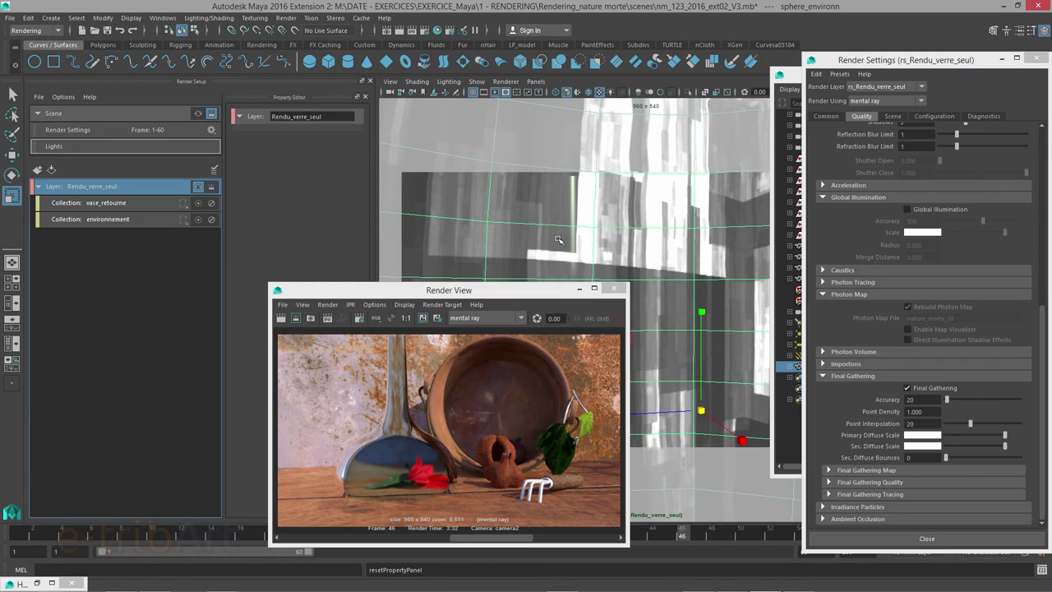
left_click_drag(548, 294, 532, 268)
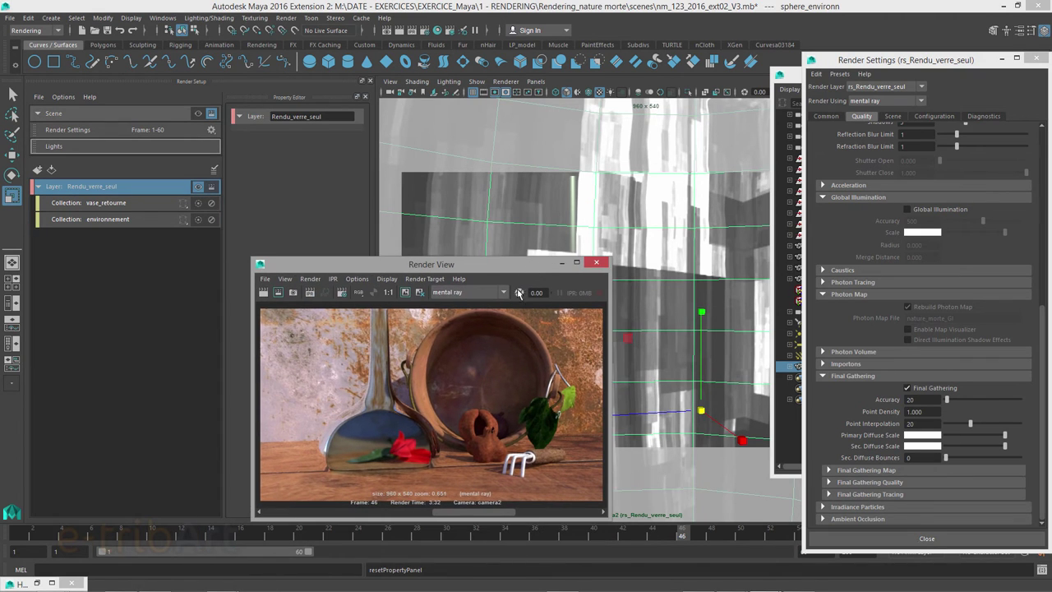
left_click(563, 247)
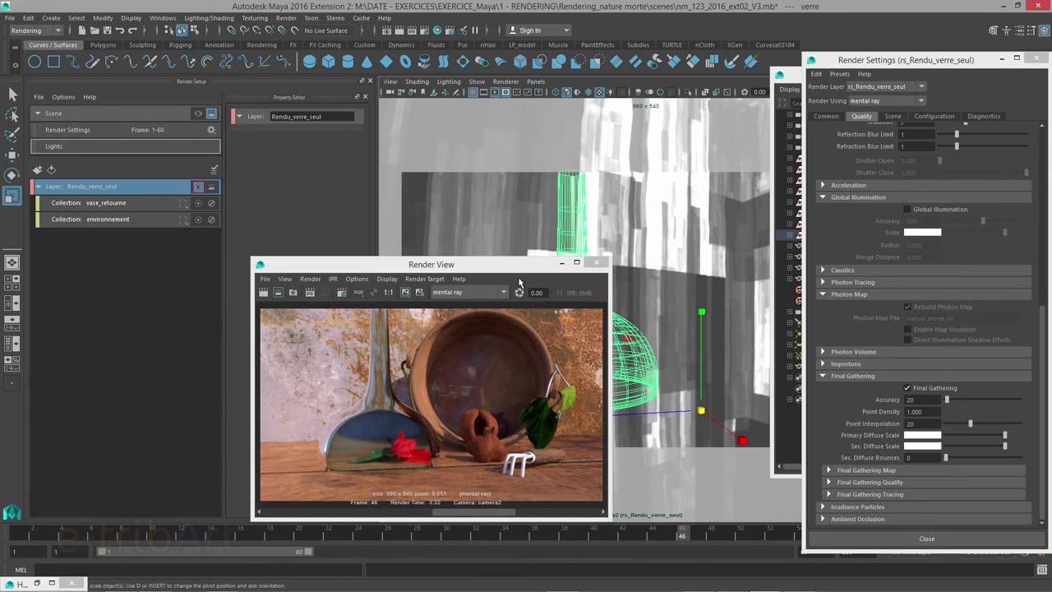
left_click_drag(515, 270, 374, 320)
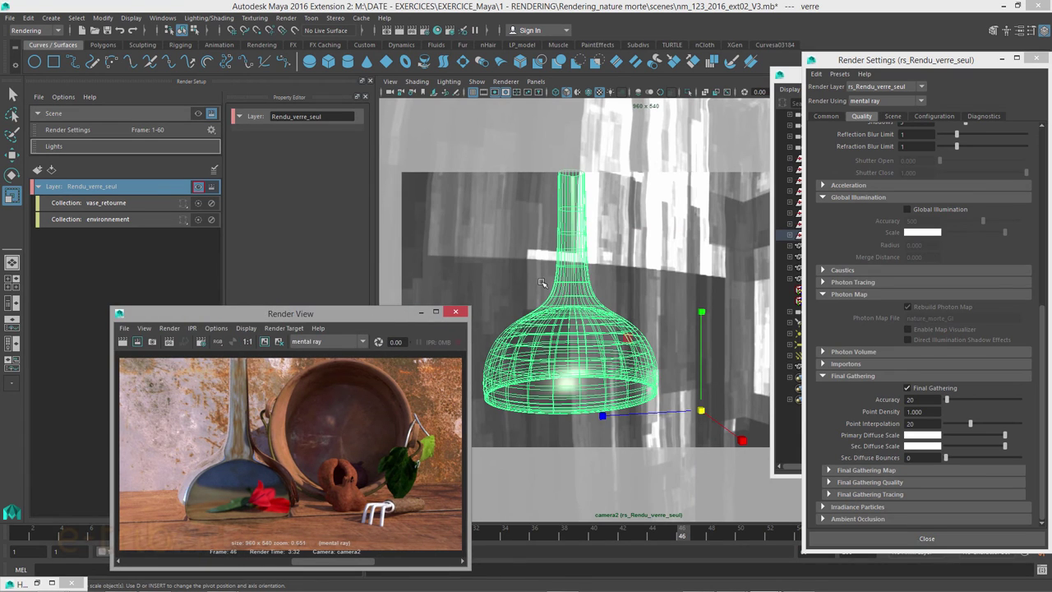
left_click(416, 88)
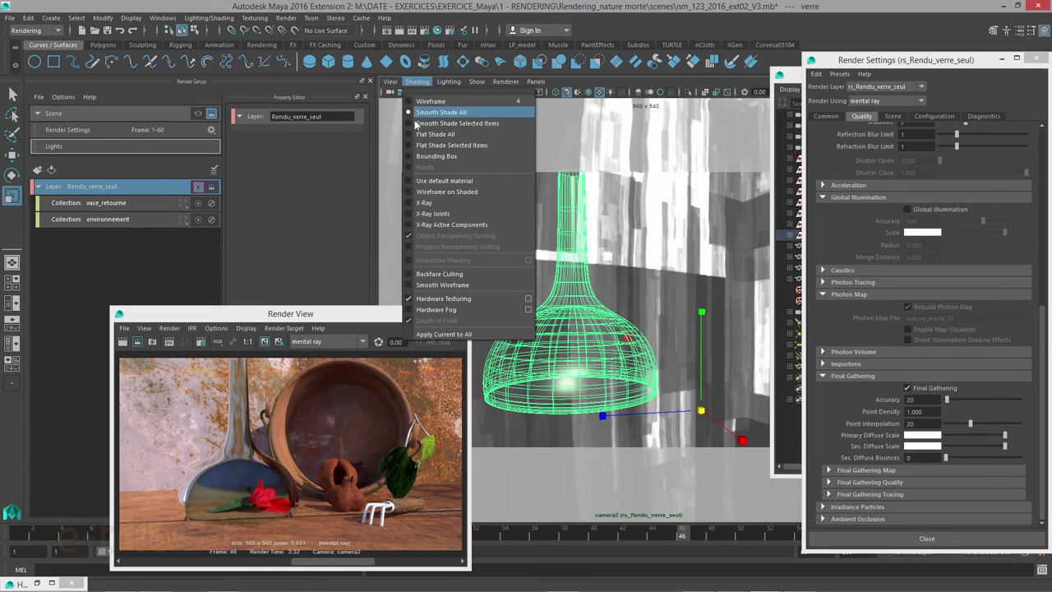
left_click(427, 197)
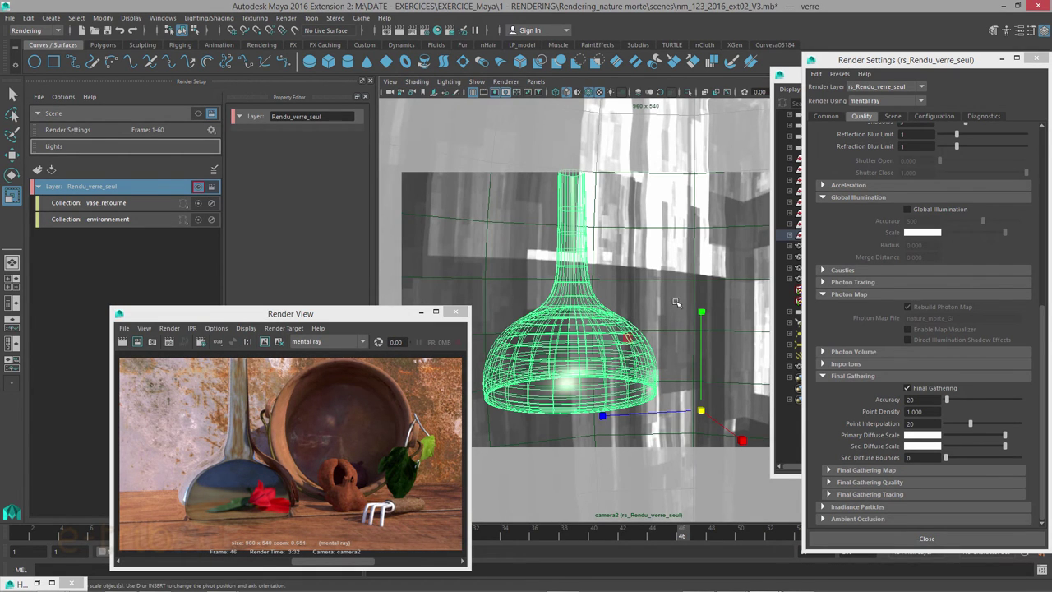
left_click(583, 352)
left_click(577, 395)
Step: Render the current frame of Rendu_verre_seul in the Render View
left_click(366, 318)
left_click_drag(366, 318, 282, 278)
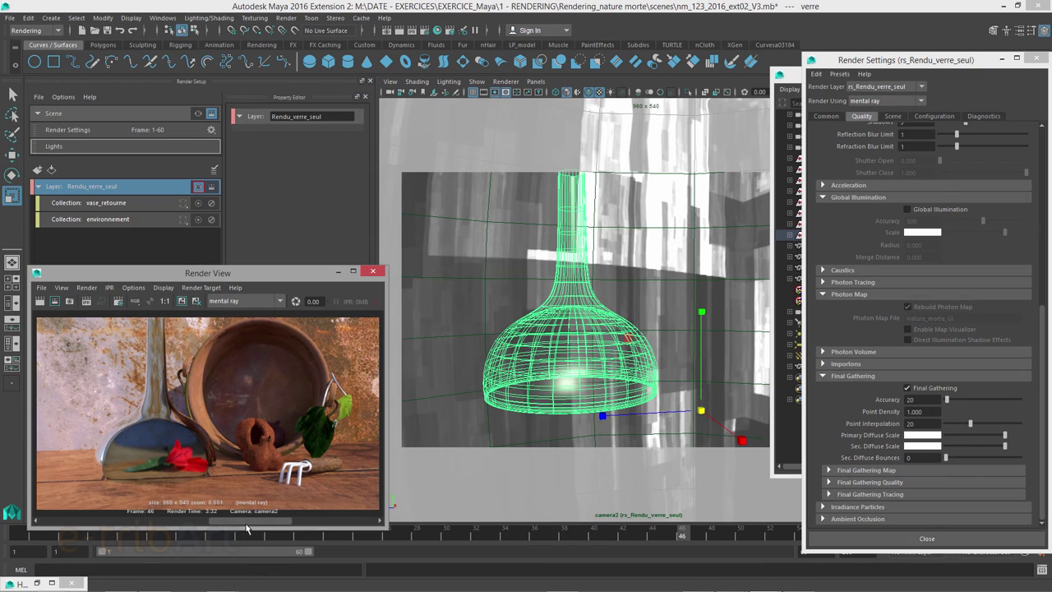
left_click_drag(249, 521, 173, 522)
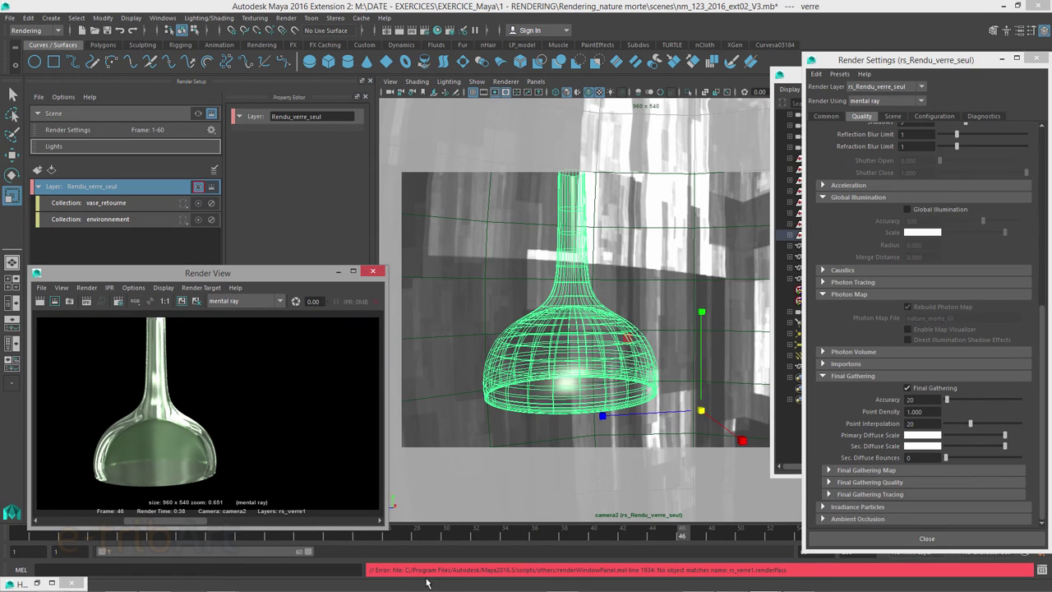
left_click(636, 394)
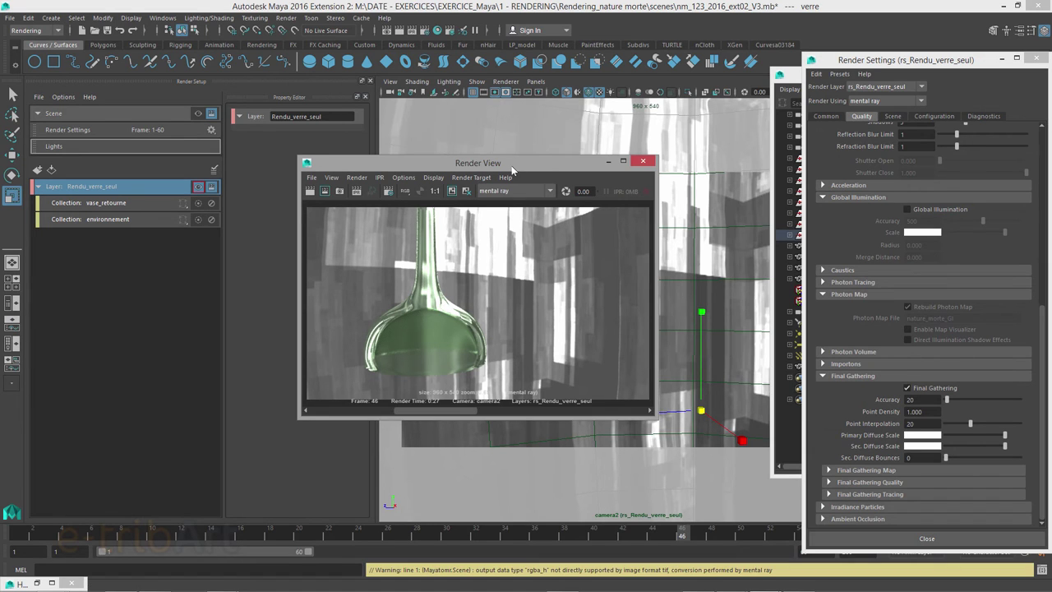
mouse_move(512, 164)
left_mouse_down()
mouse_move(305, 284)
mouse_move(292, 274)
left_mouse_up()
Step: Select the environment sphere, open its attributes with Ctrl+A, and show the environnement collection
left_click(432, 220)
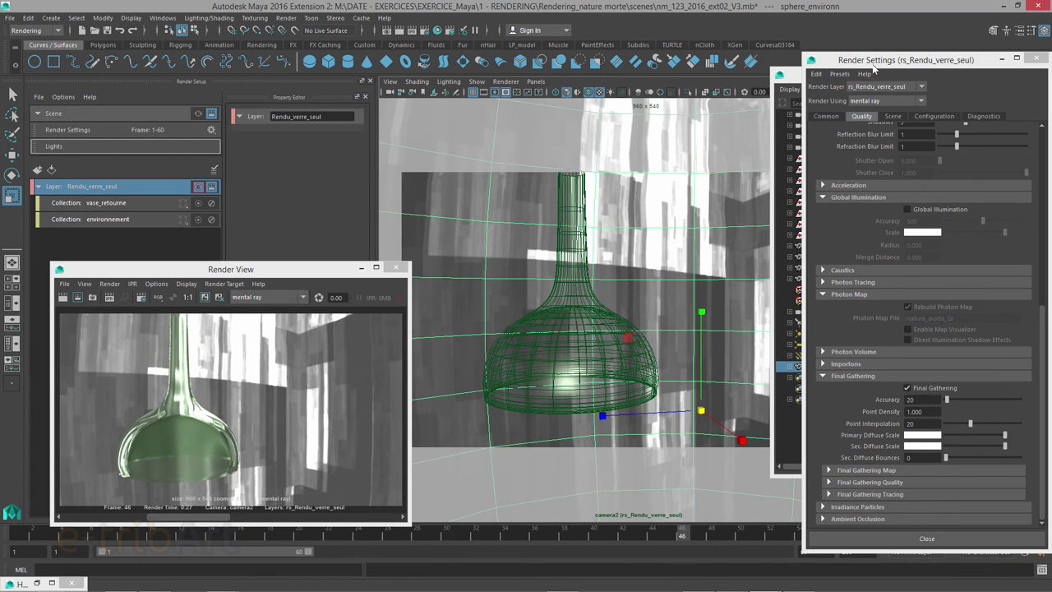
left_click_drag(992, 62, 729, 90)
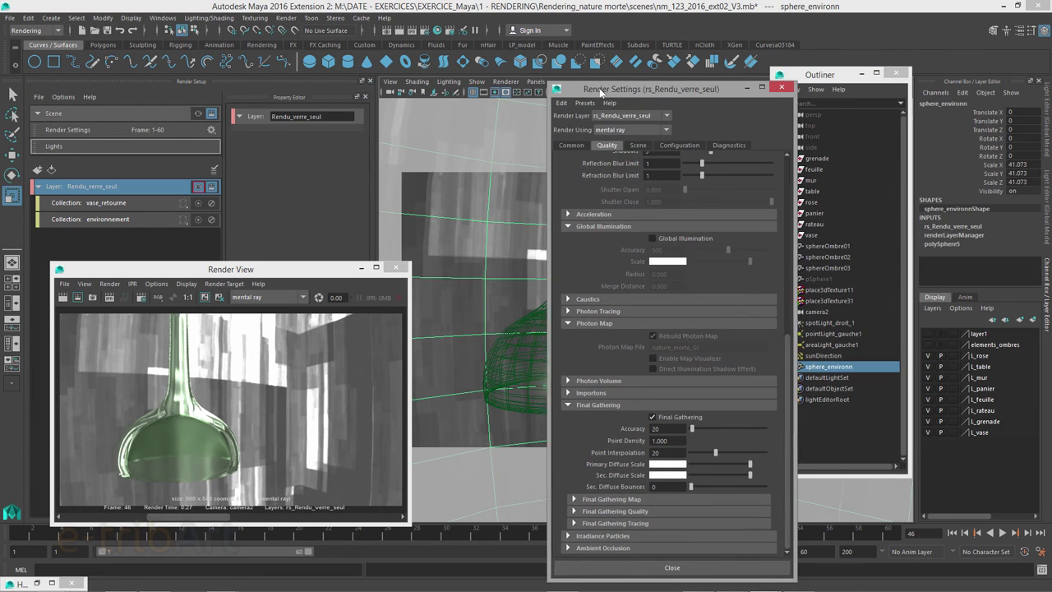
left_click_drag(803, 79, 810, 125)
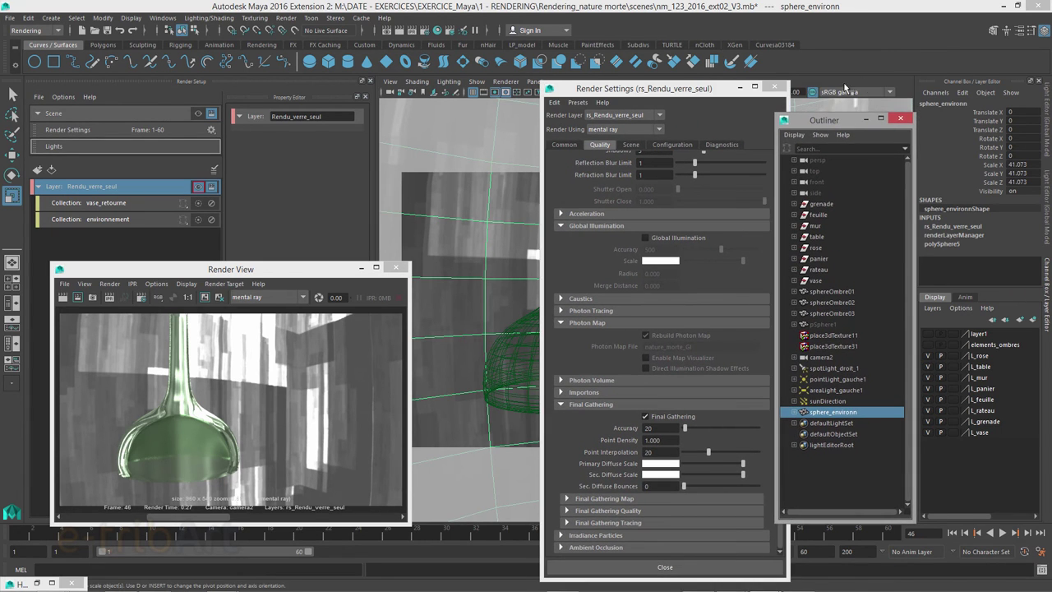
key("ctrl+a")
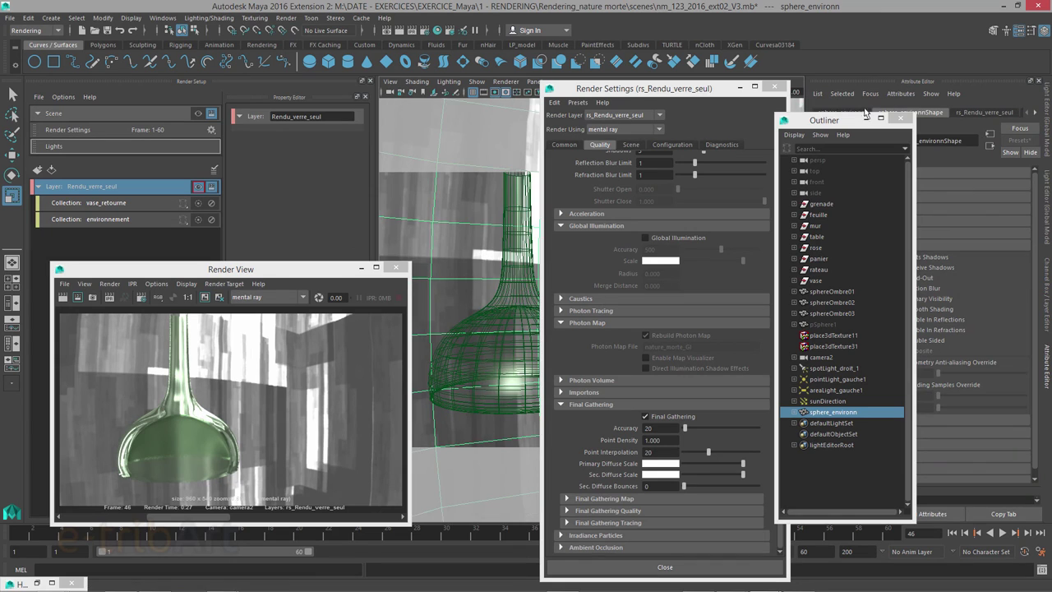
left_click(901, 120)
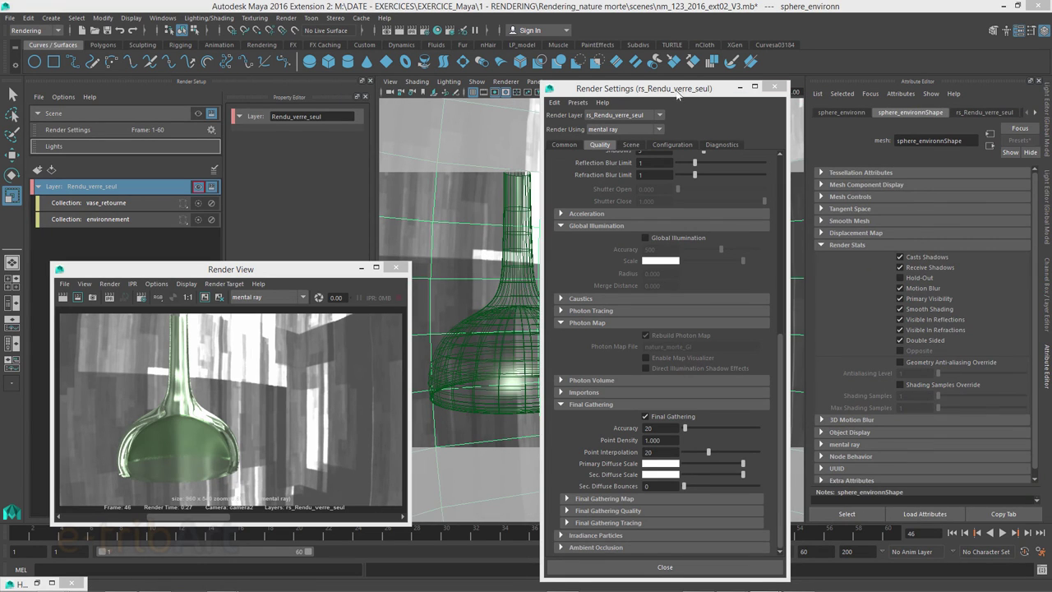
left_click(775, 85)
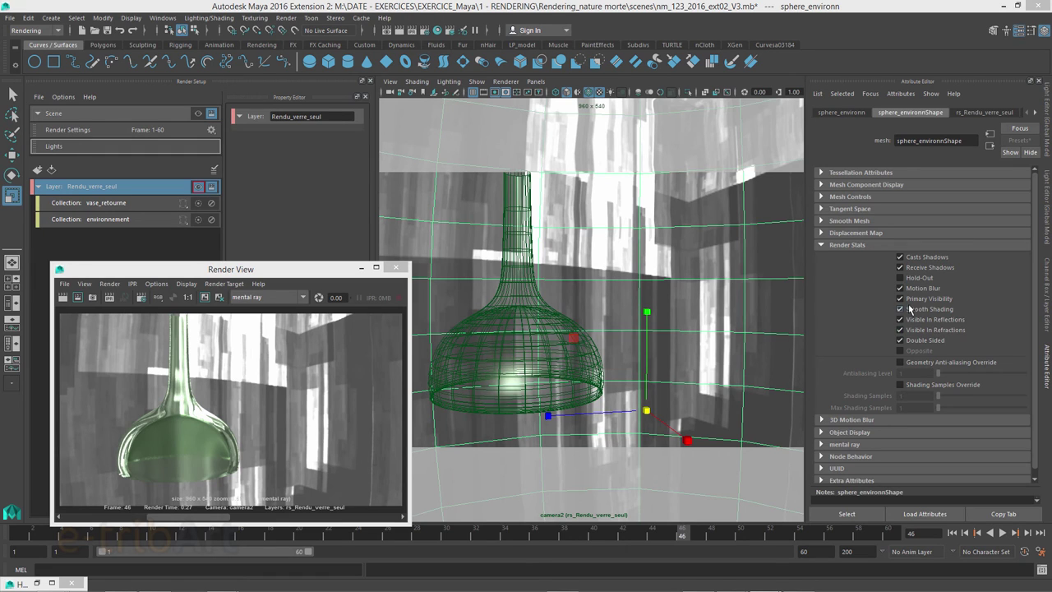
left_click(117, 222)
left_click(289, 209)
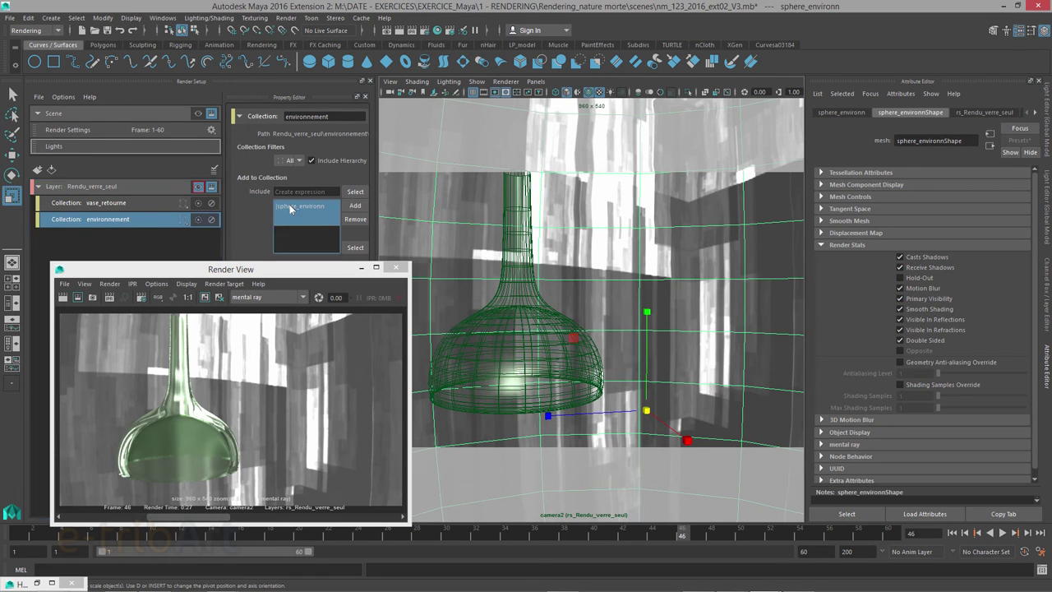
Step: Create an absolute Primary Visibility override and switch Primary Visibility off
right_click(921, 300)
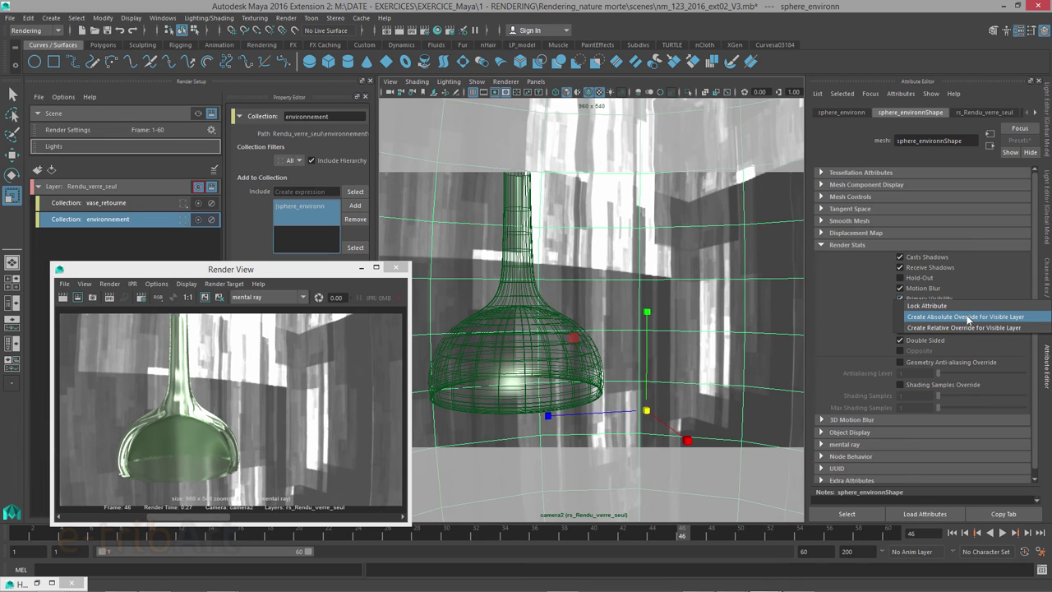
left_click(968, 317)
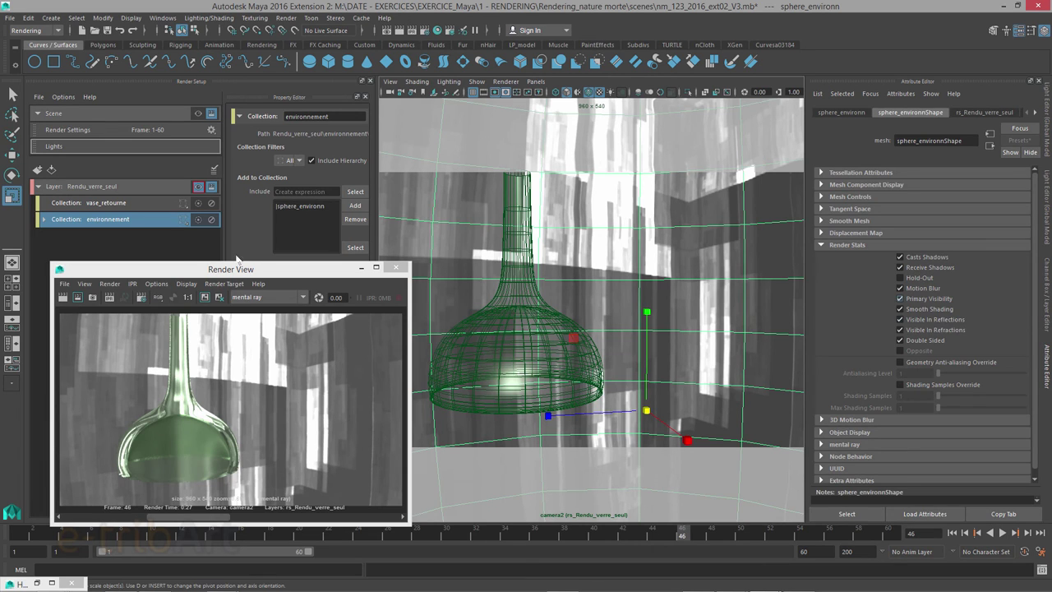
left_click(45, 219)
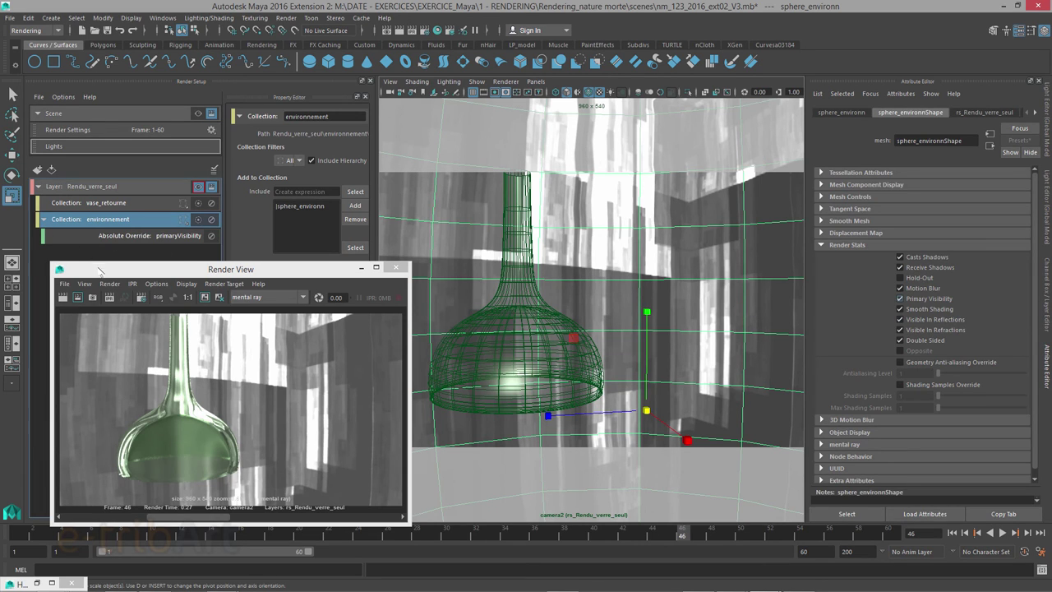
left_click_drag(99, 267, 105, 305)
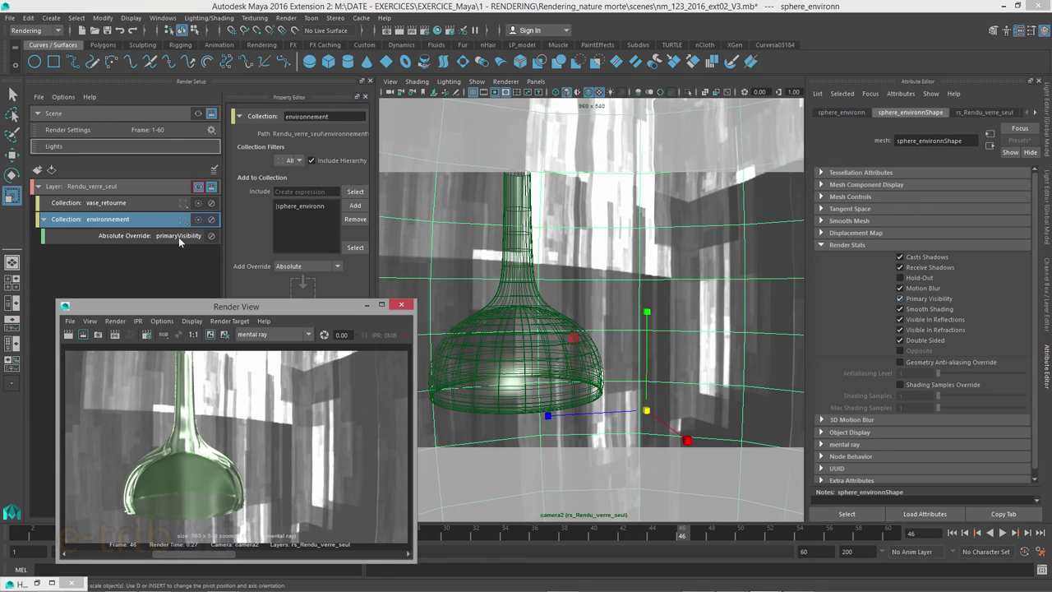
left_click(179, 236)
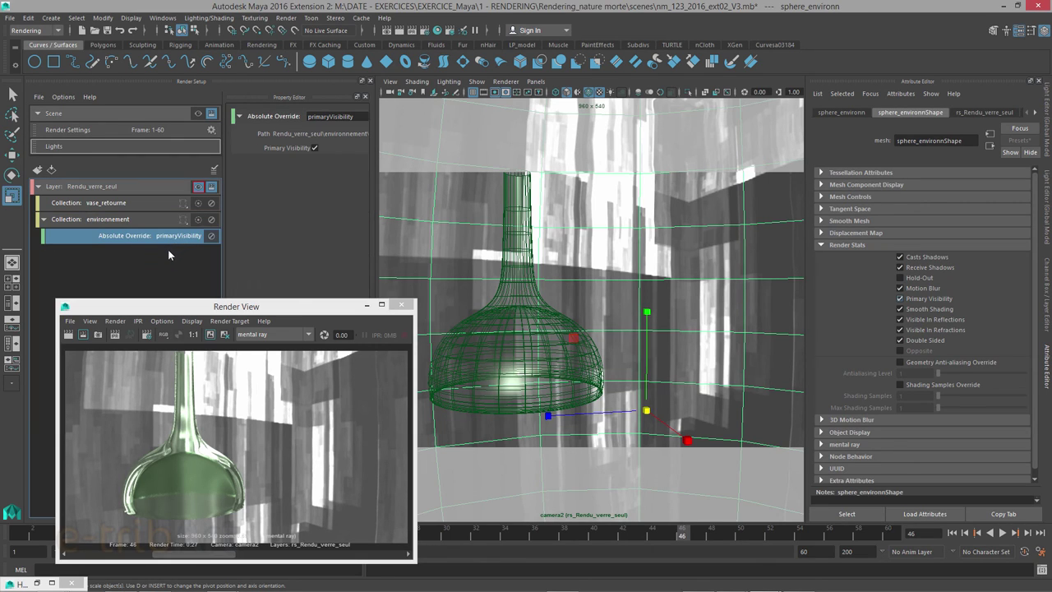
left_click(314, 148)
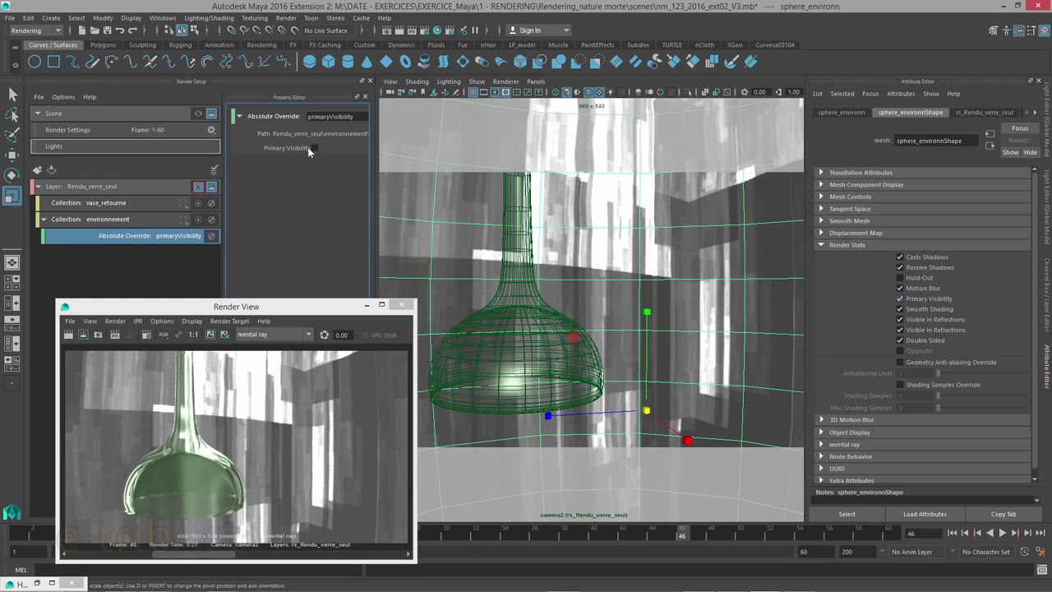
left_click_drag(257, 306, 465, 102)
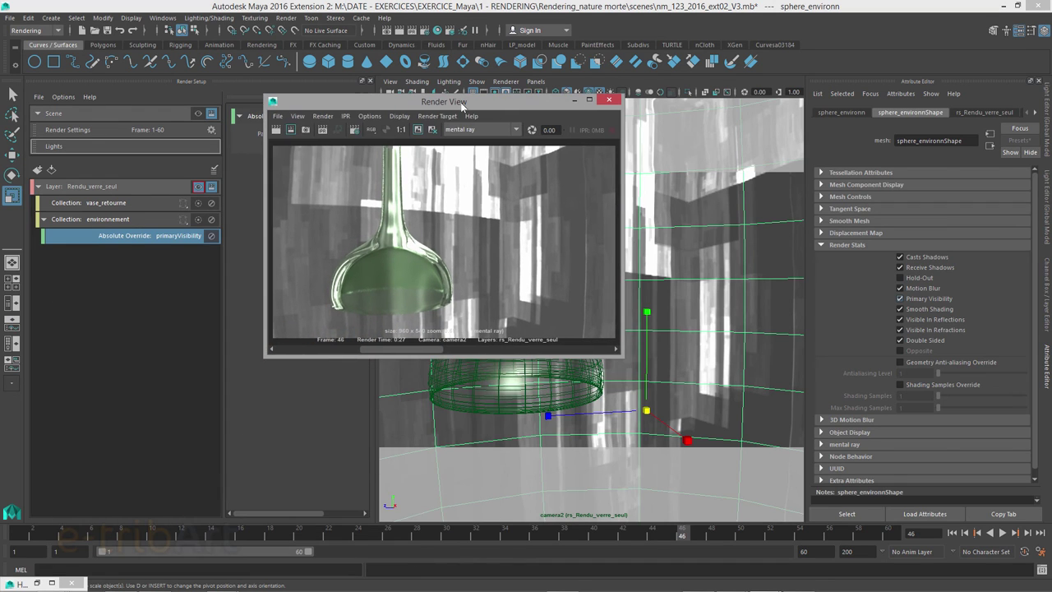
Step: Start a render, then make Rendu_verre_seul the visible render layer
left_click(277, 131)
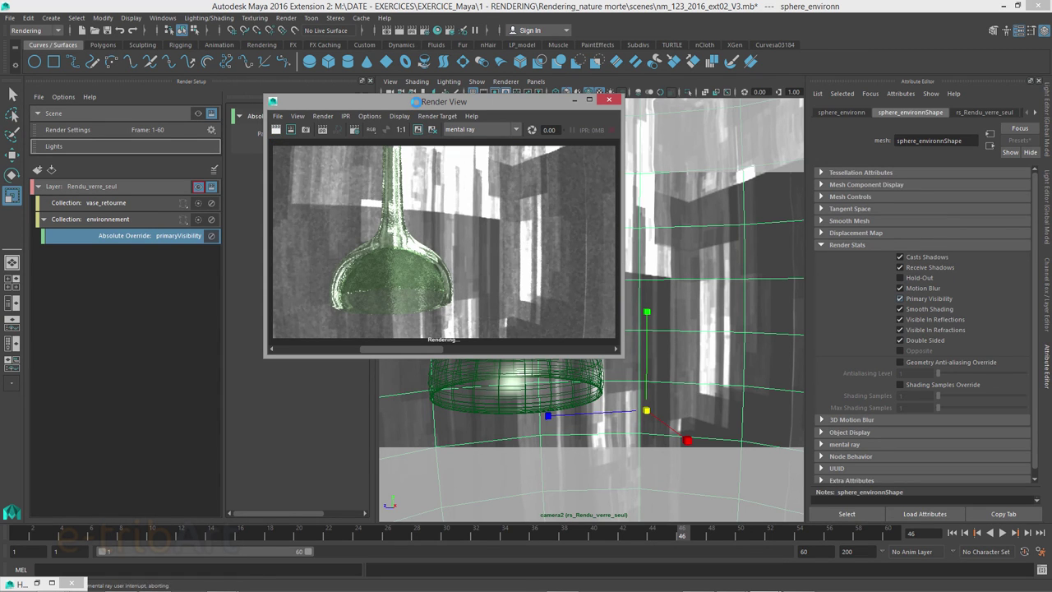
left_click_drag(460, 101, 463, 195)
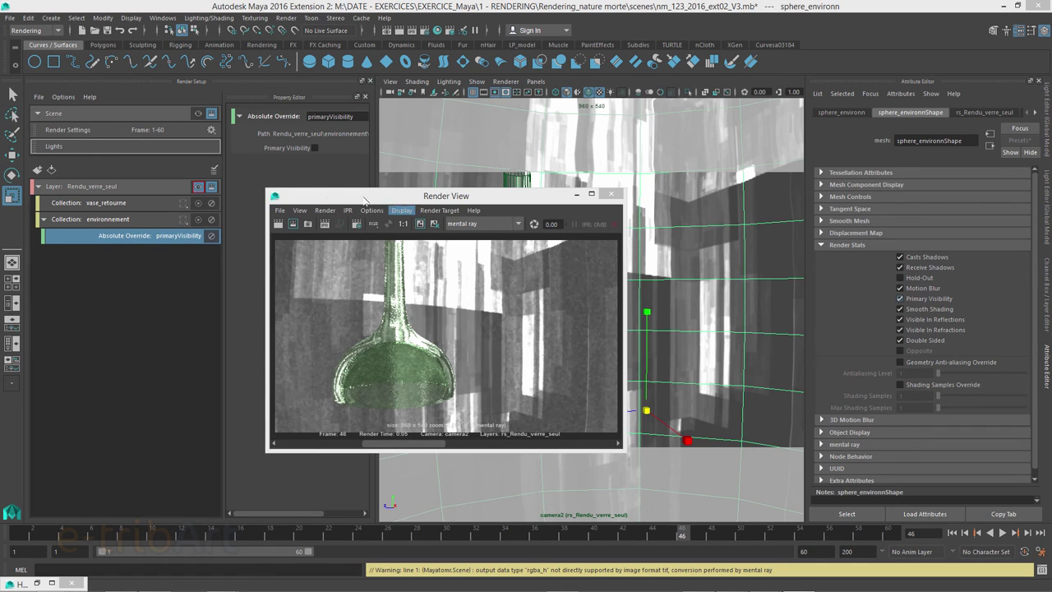
left_click(198, 187)
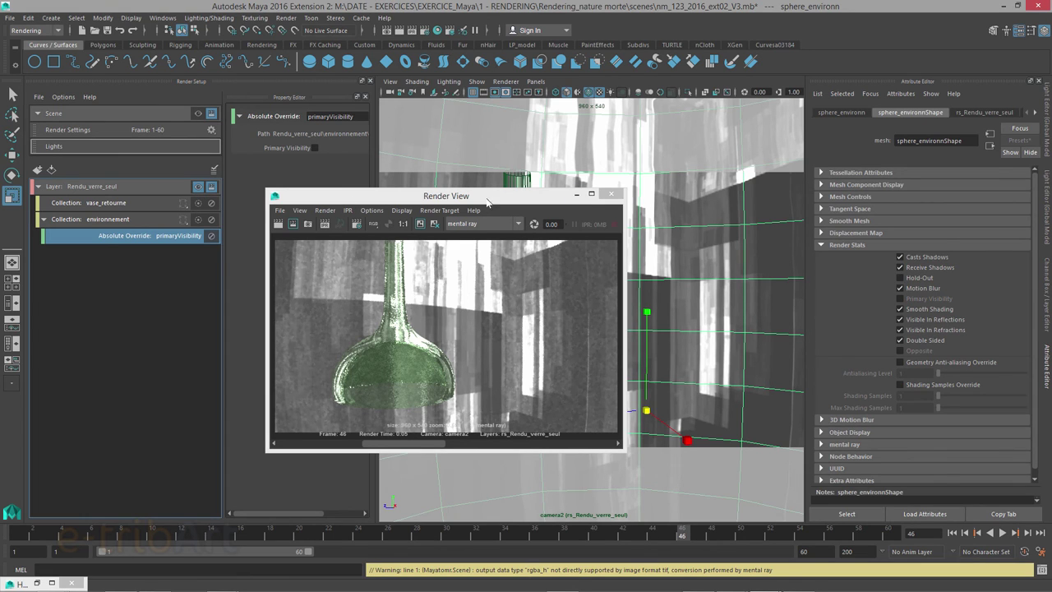
left_click_drag(492, 197, 503, 182)
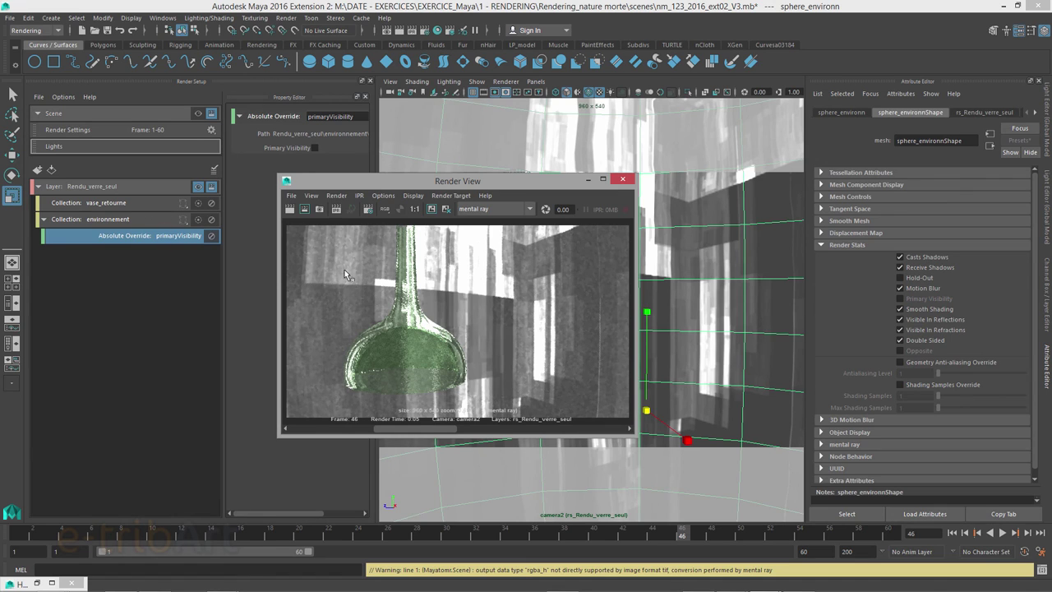
Step: Re-render the current frame and move the Render View aside to review the vase on black
left_click(289, 209)
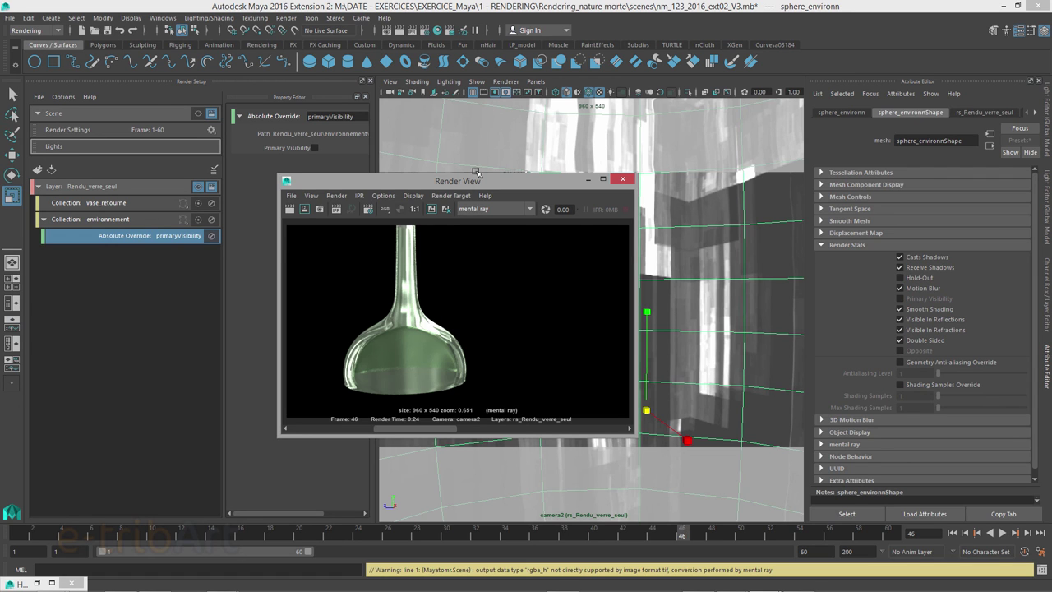
mouse_move(473, 183)
left_mouse_down()
mouse_move(275, 271)
mouse_move(240, 268)
left_mouse_up()
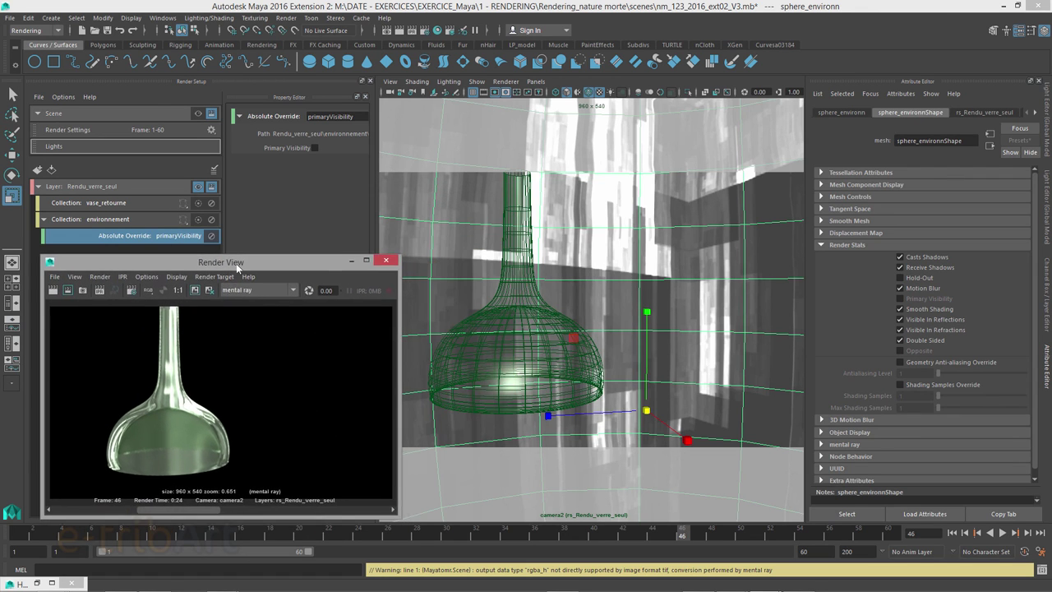